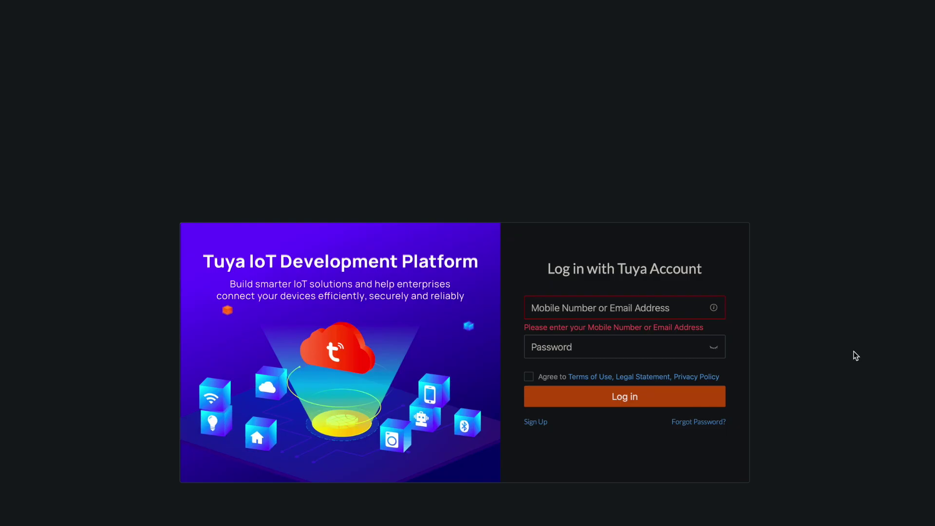
- Create a new Tuya developer account and log in with the account e-mail
{"action": "left_click", "coordinate": [538, 423]}
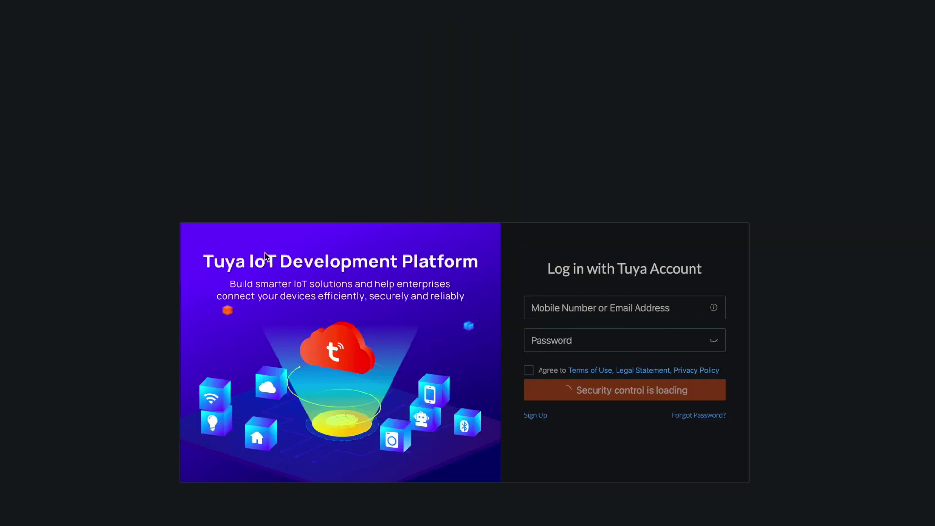
{"action": "left_click", "coordinate": [601, 307]}
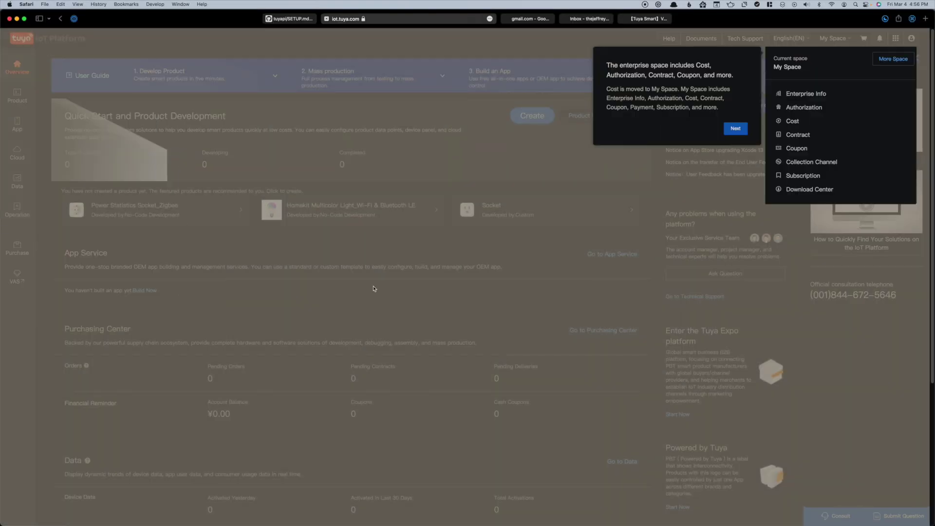
- Finish the dashboard tour and confirm the Individual Developer account type
{"action": "left_click", "coordinate": [732, 130]}
{"action": "left_click", "coordinate": [790, 110]}
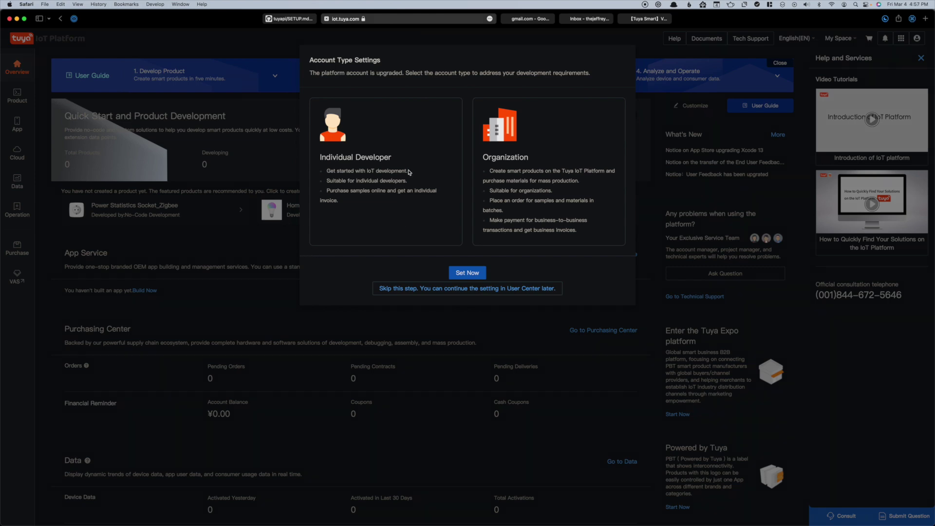
{"action": "left_click", "coordinate": [467, 273]}
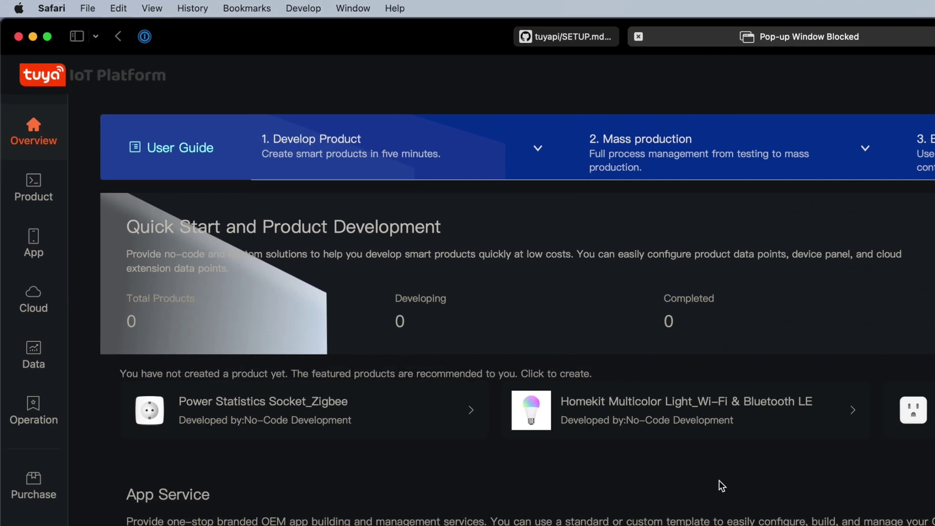
- Create cloud project 'Home Assistant' with Smart Home industry and method, Eastern America Data Center
{"action": "mouse_move", "coordinate": [31, 309]}
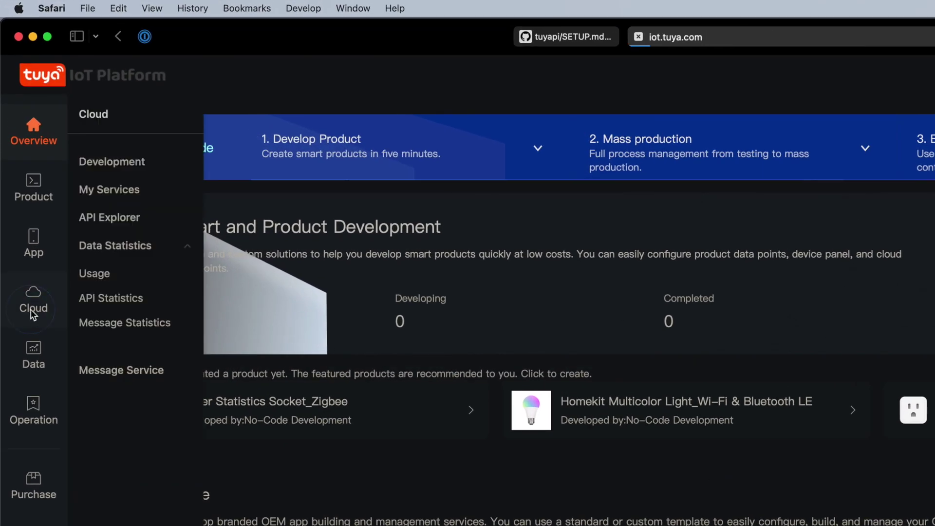
{"action": "left_click", "coordinate": [115, 164]}
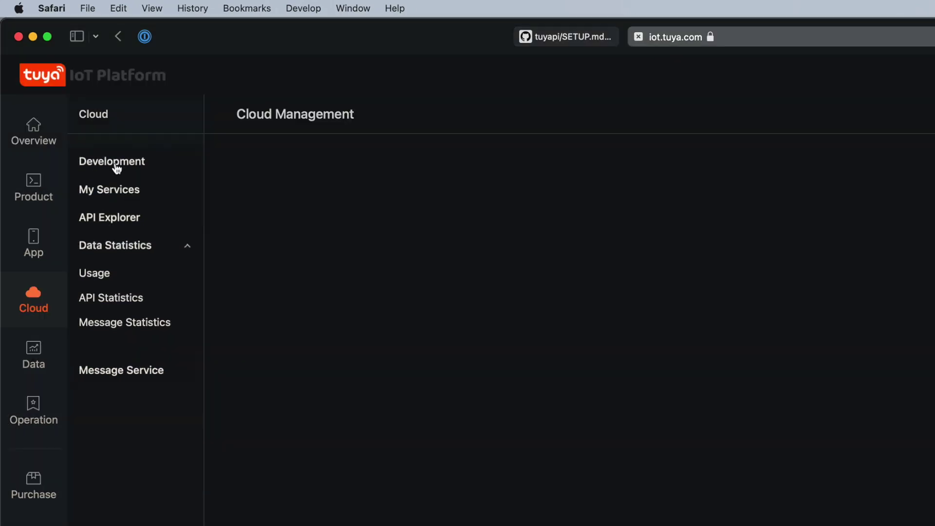
{"action": "left_click", "coordinate": [716, 68]}
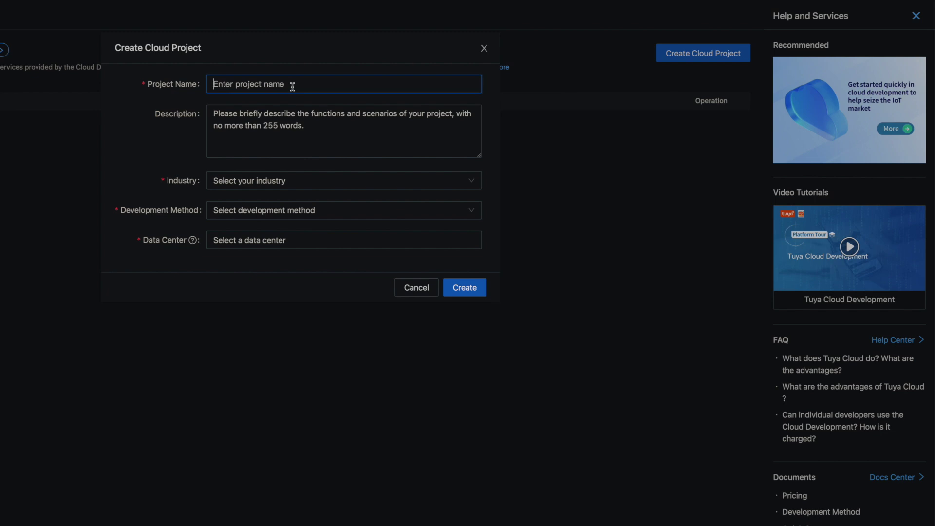
{"action": "type", "text": "Home Assistant"}
{"action": "left_click", "coordinate": [312, 179]}
{"action": "left_click", "coordinate": [290, 209]}
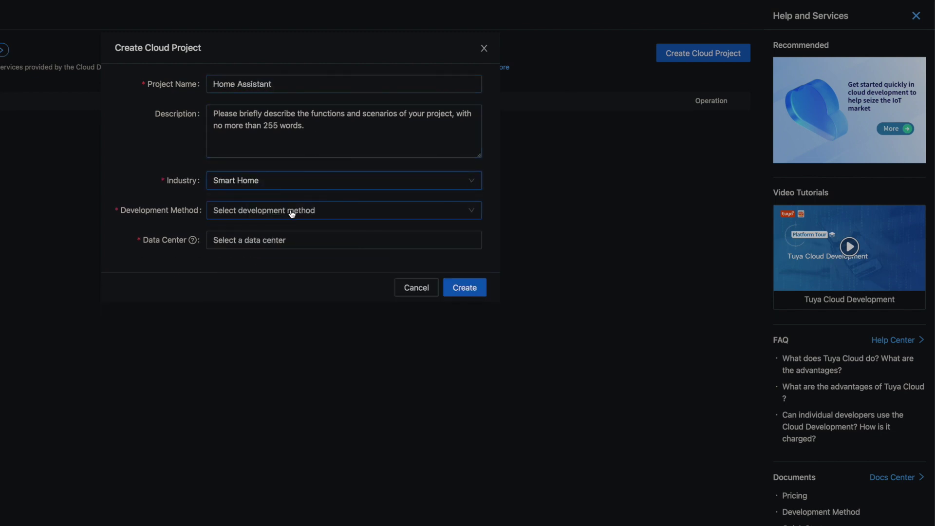
{"action": "left_click", "coordinate": [291, 213]}
{"action": "left_click", "coordinate": [282, 293]}
{"action": "left_click", "coordinate": [266, 239]}
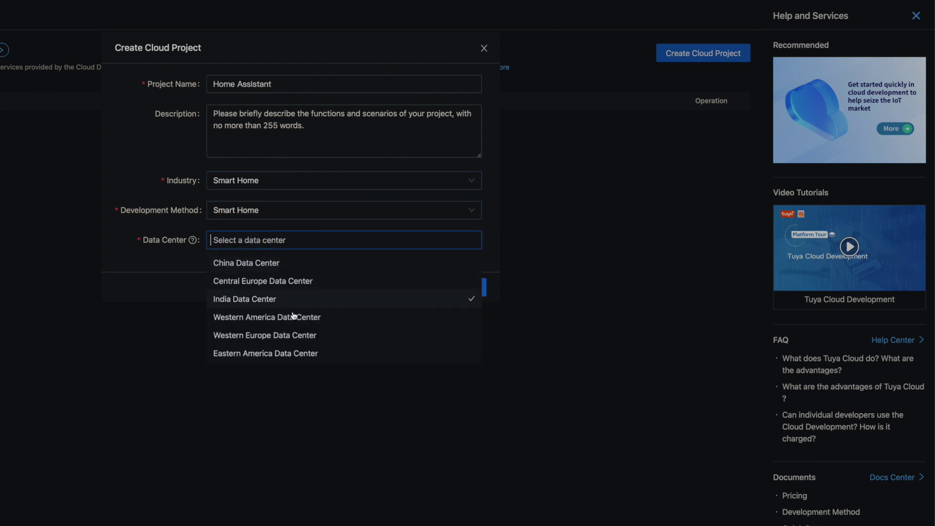
{"action": "left_click", "coordinate": [276, 354]}
{"action": "left_click", "coordinate": [181, 280]}
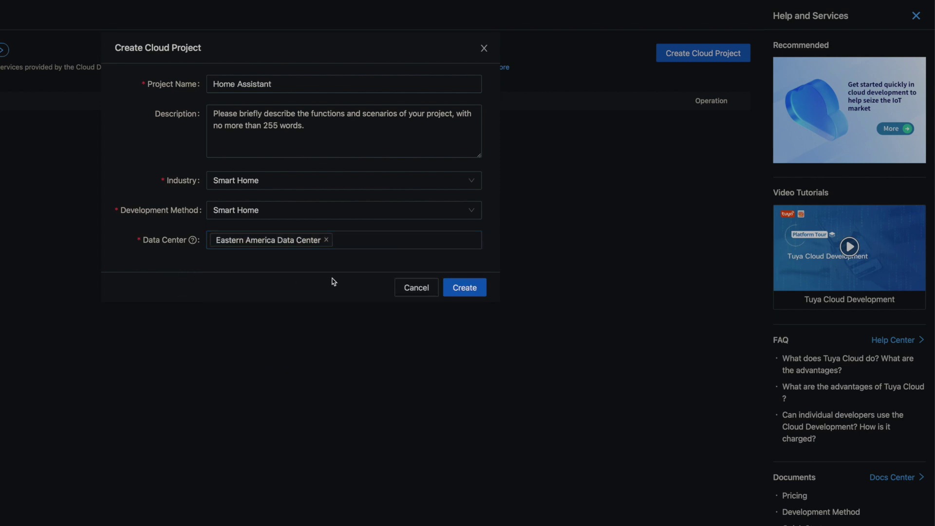
{"action": "key", "text": "Return"}
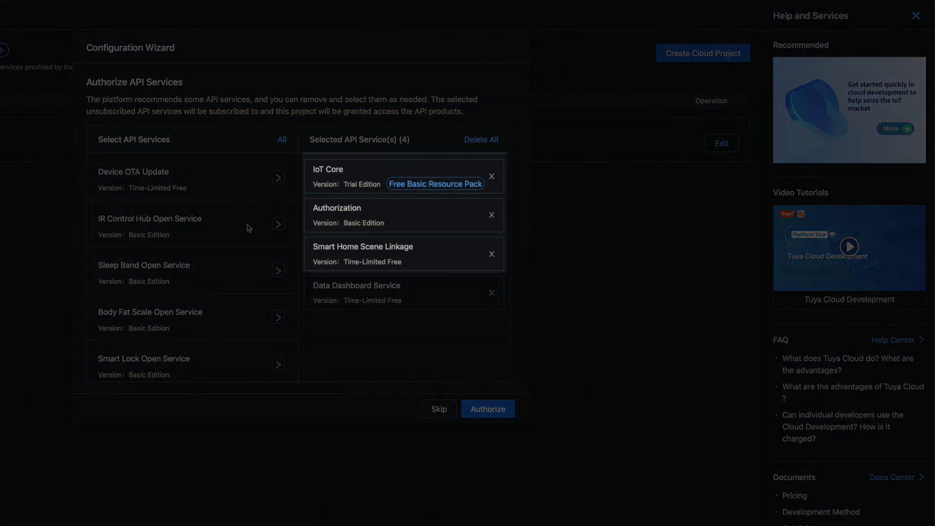
- Review the four selected API services, including IoT Core and Authorization, and authorize them
{"action": "scroll", "coordinate": [249, 228], "scroll_direction": "down", "scroll_amount": 10}
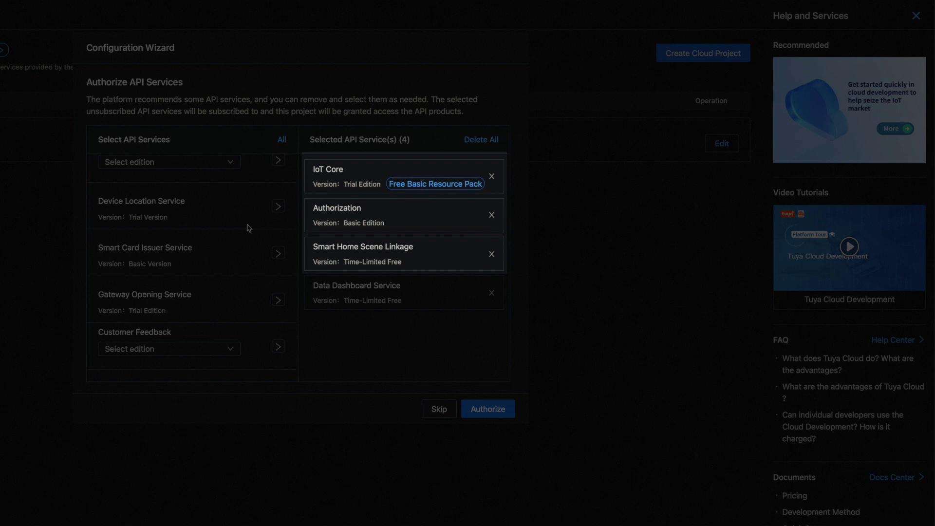
{"action": "scroll", "coordinate": [249, 228], "scroll_direction": "down", "scroll_amount": 2}
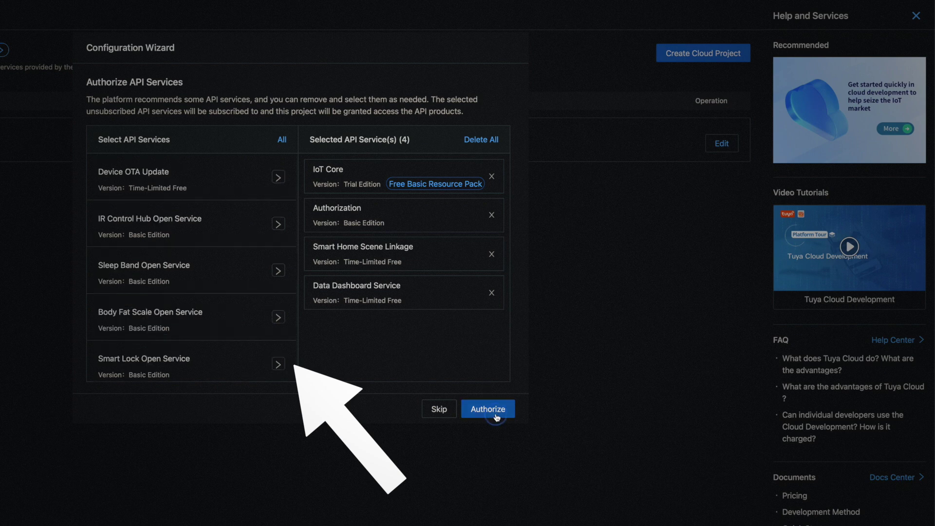
{"action": "left_click", "coordinate": [489, 411]}
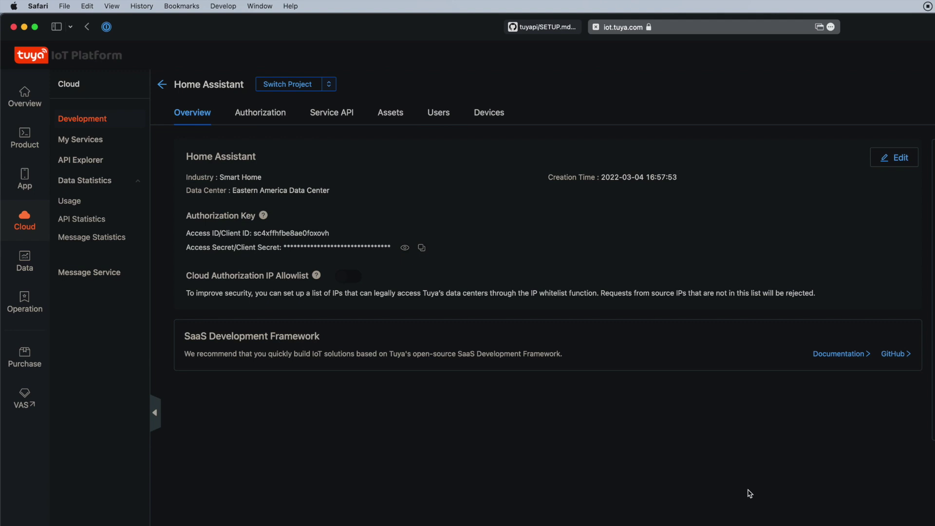
- Show the project's Devices page on its Link Tuya App Account tab
{"action": "left_click", "coordinate": [498, 118]}
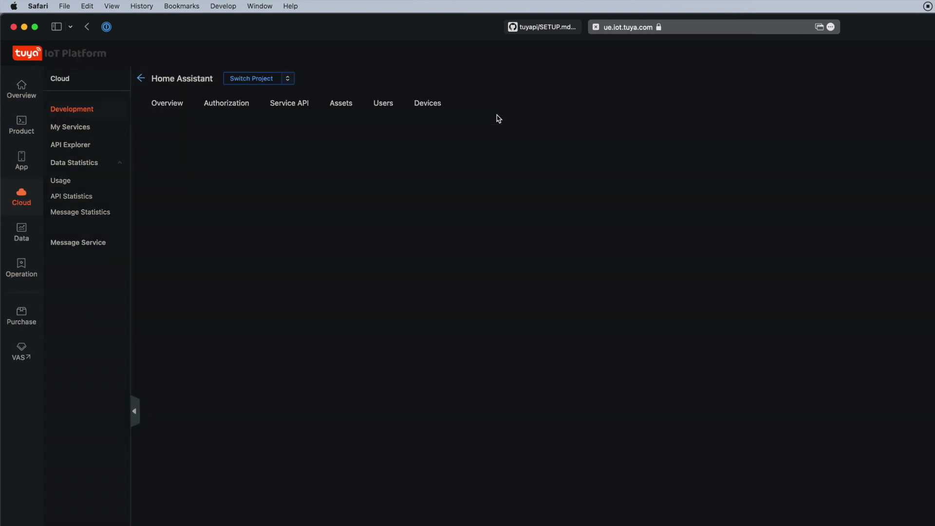
{"action": "left_click", "coordinate": [449, 160]}
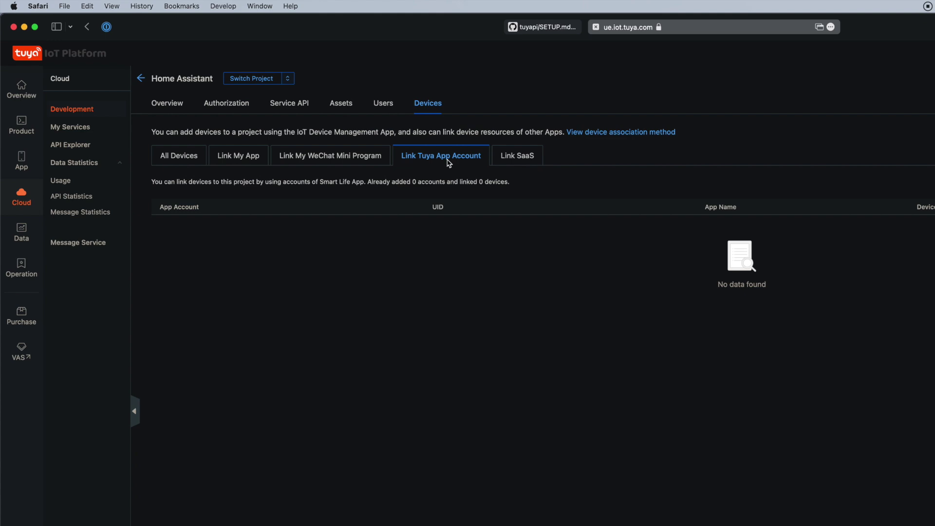
- Bring up the Add App Account QR code for scanning with the Tuya app
{"action": "left_click", "coordinate": [892, 186]}
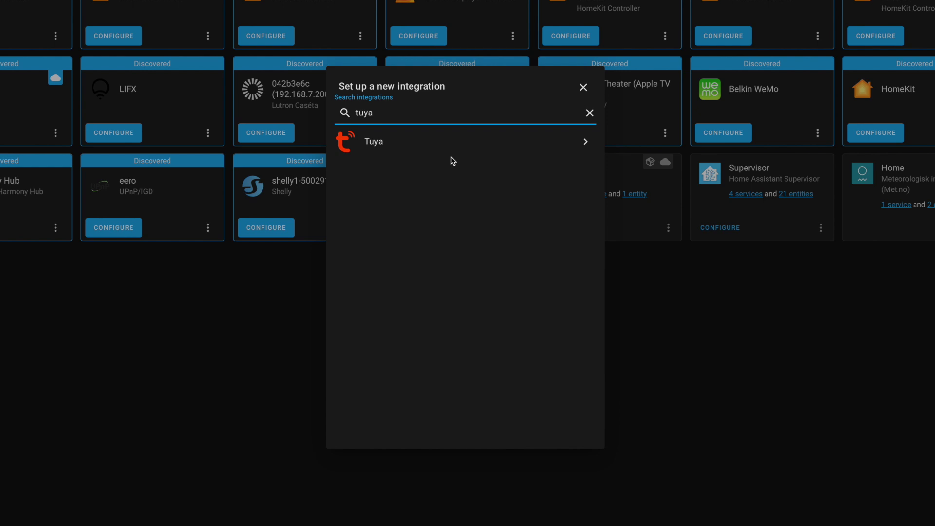
- Dismiss the new-integration search and go to HACS from the sidebar
{"action": "left_click", "coordinate": [585, 87]}
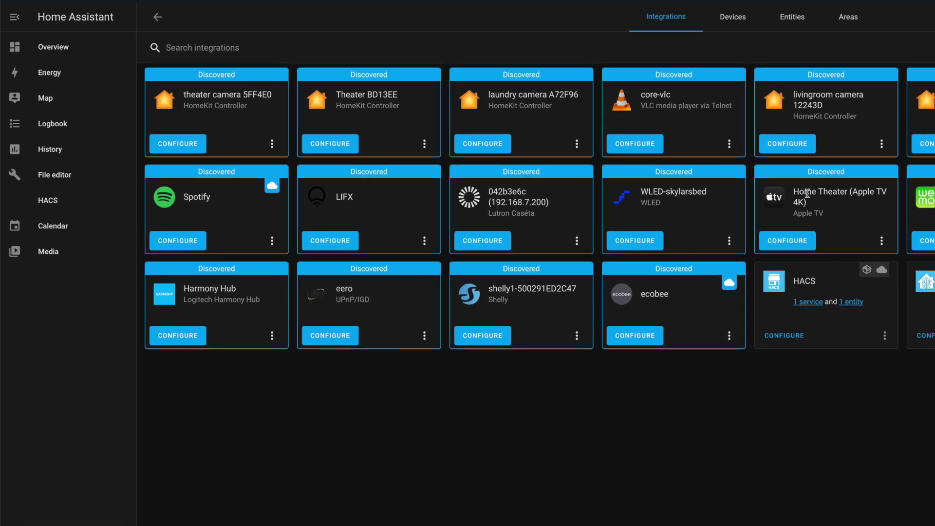
{"action": "left_click", "coordinate": [50, 202]}
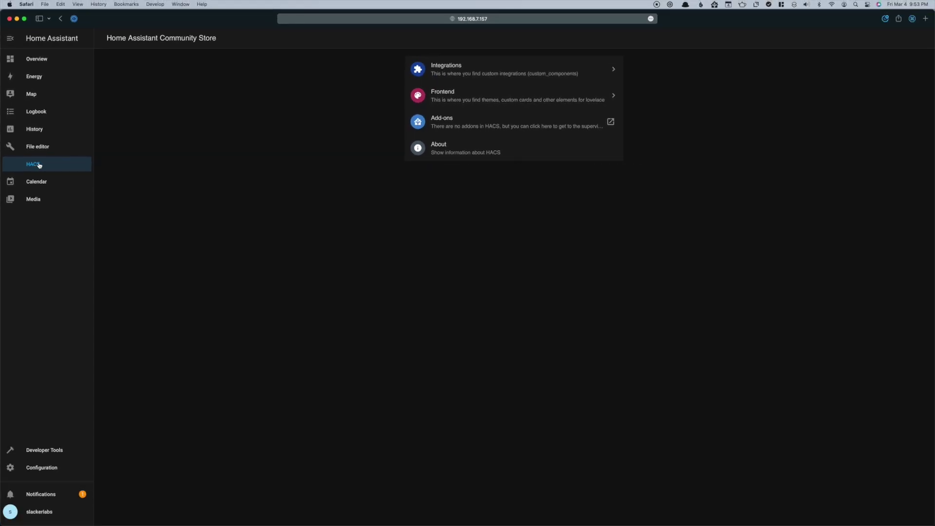
- Find Local Tuya among HACS integrations and download it
{"action": "left_click", "coordinate": [425, 77]}
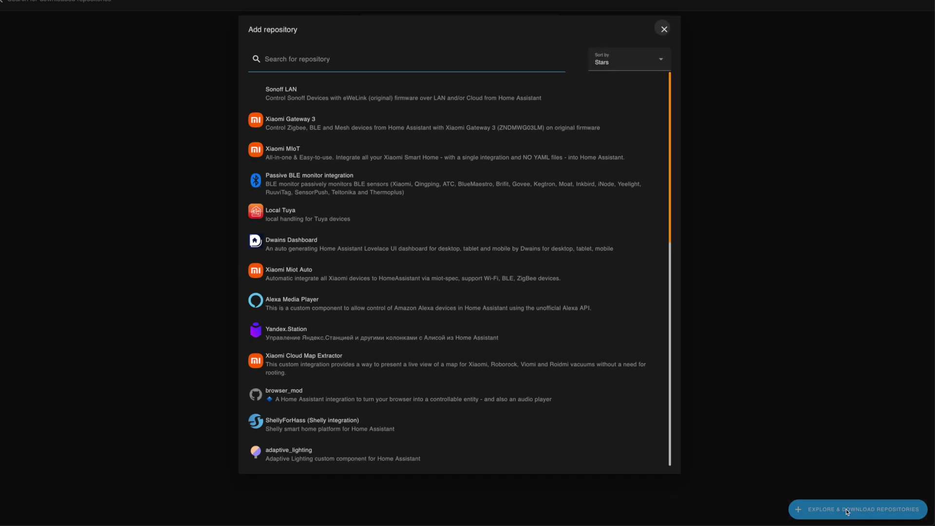
{"action": "left_click", "coordinate": [340, 221]}
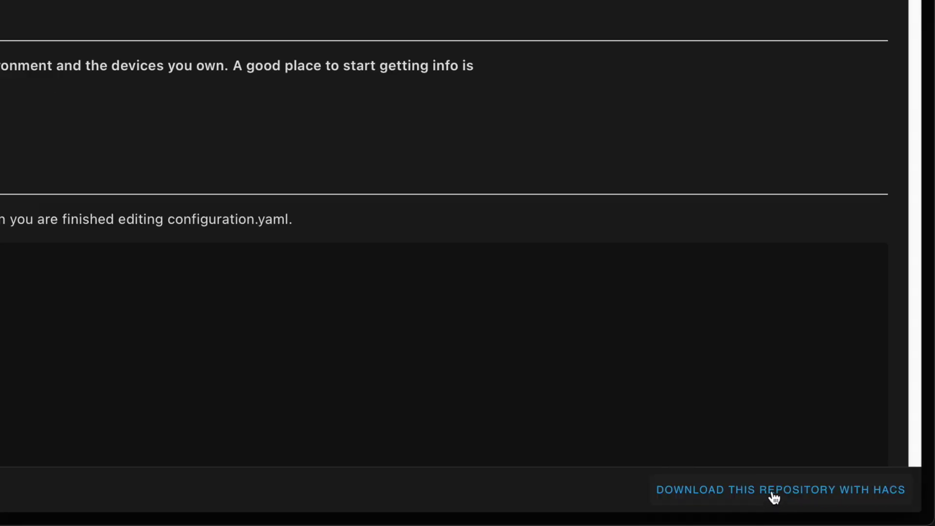
{"action": "left_click", "coordinate": [773, 496]}
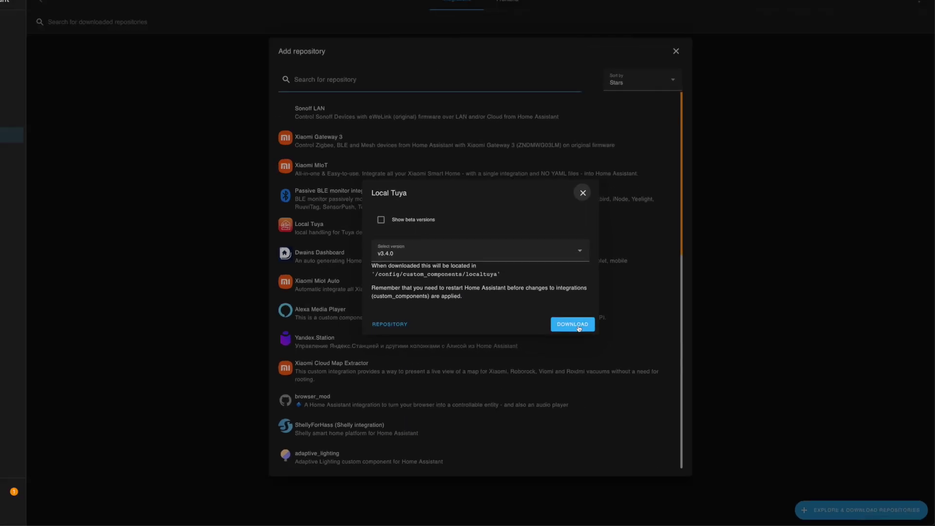
{"action": "left_click", "coordinate": [580, 329]}
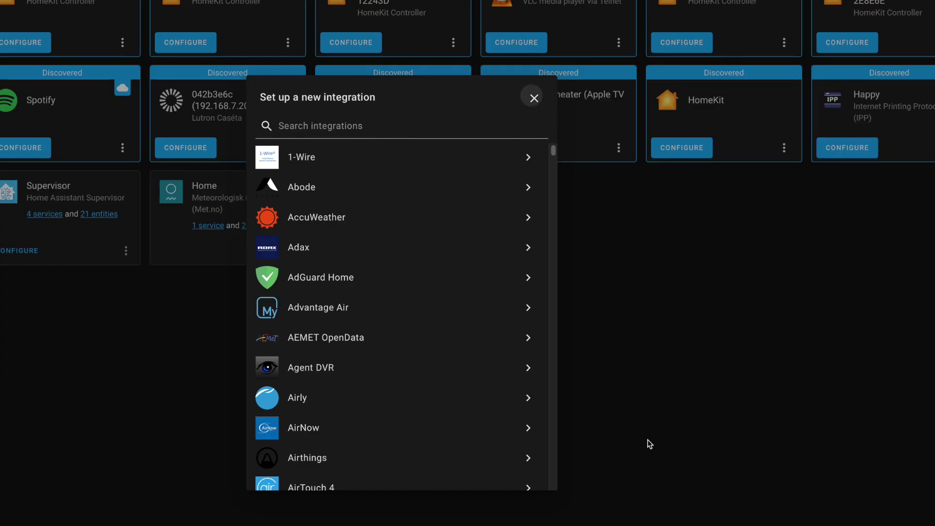
- Search integrations for 'tuya' and choose LocalTuya to begin its setup
{"action": "left_click", "coordinate": [355, 128]}
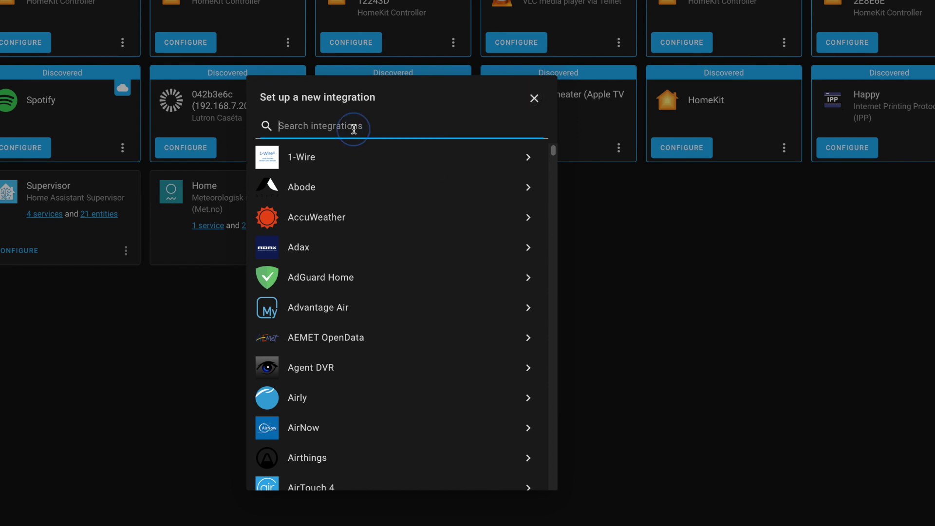
{"action": "type", "text": "tuya"}
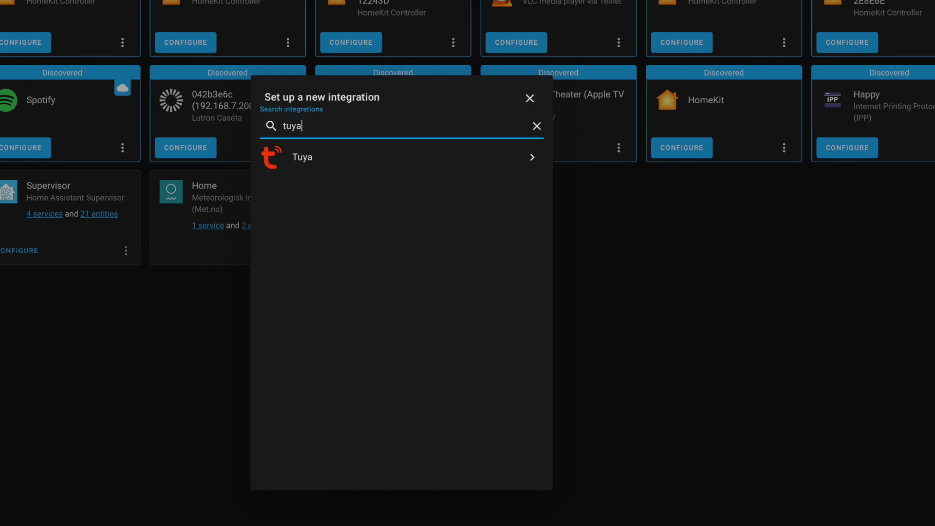
{"action": "key", "text": "BackSpace"}
{"action": "key", "text": "BackSpace"}
{"action": "key", "text": "BackSpace"}
{"action": "key", "text": "BackSpace"}
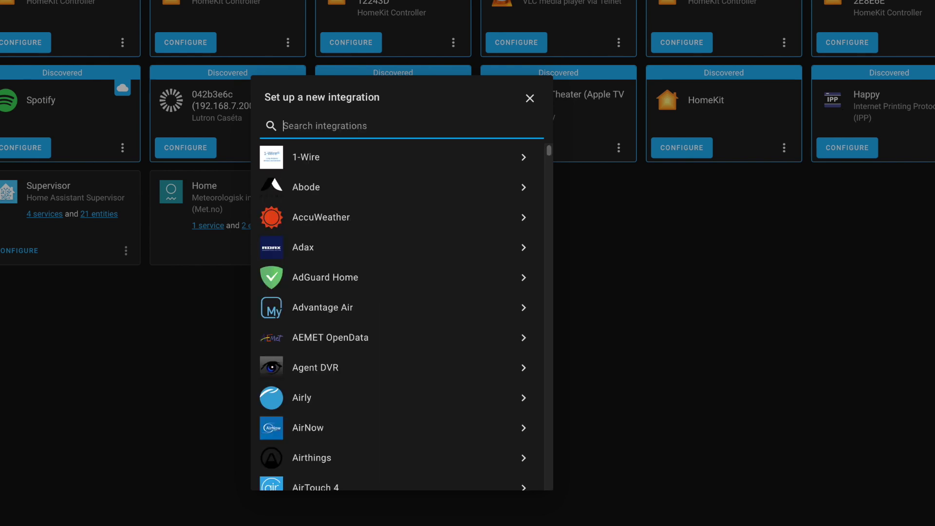
{"action": "type", "text": "tuya"}
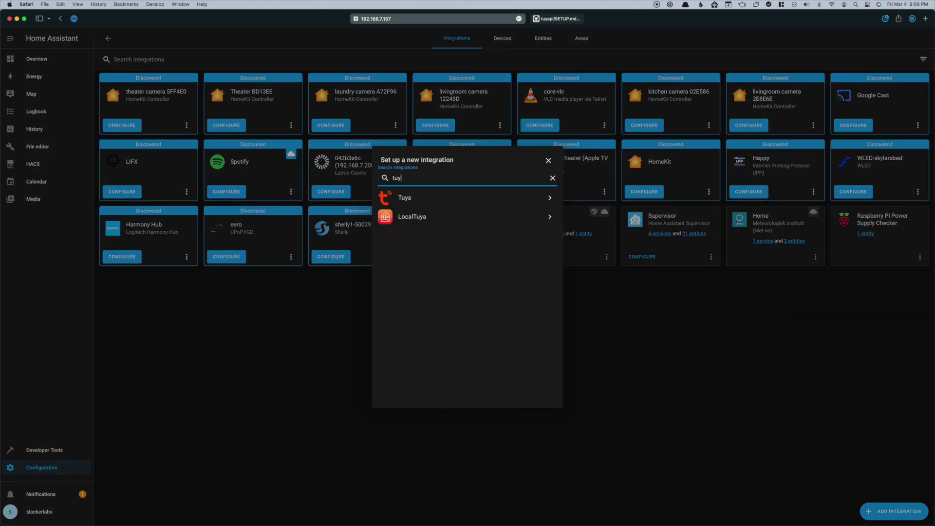
{"action": "type", "text": "a"}
{"action": "left_click", "coordinate": [429, 221]}
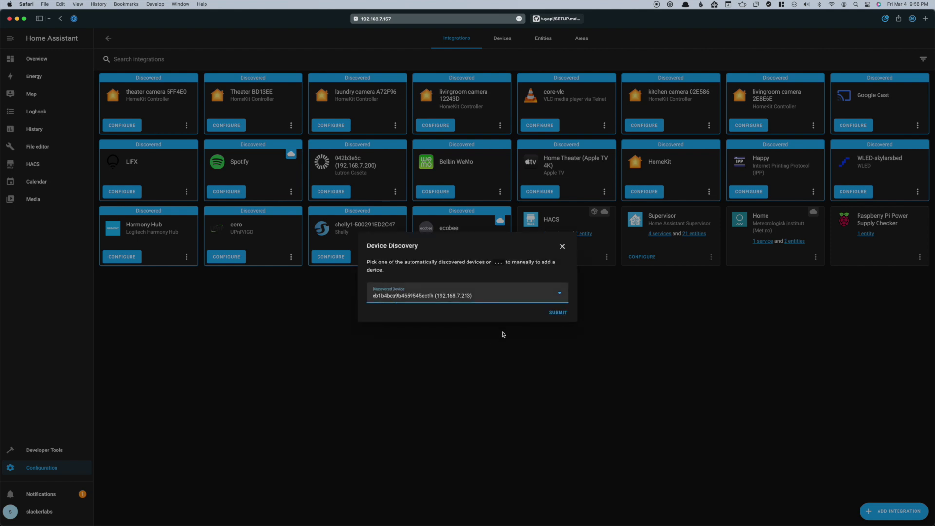
- Expand the Discovered Device dropdown in LocalTuya's Device Discovery dialog
{"action": "left_click", "coordinate": [493, 295]}
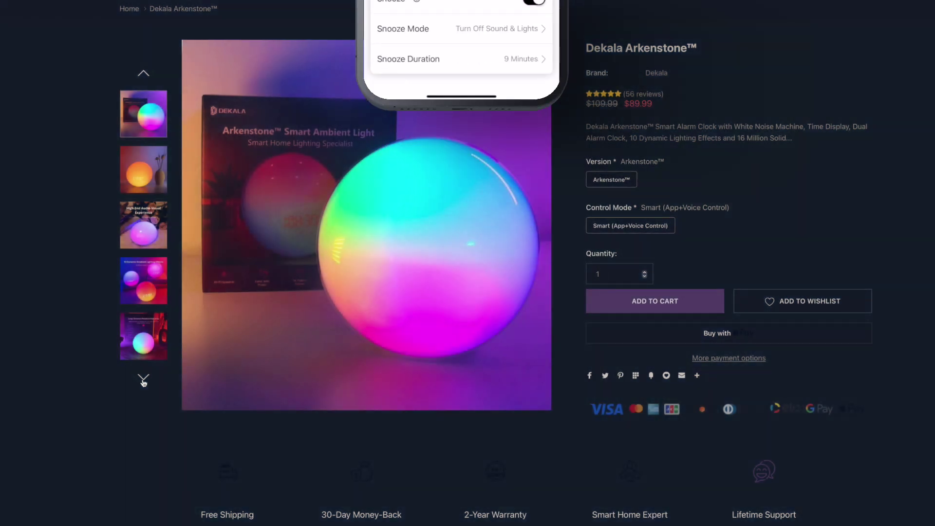
- Cycle the Arkenstone gallery past the audio, lighting, and scheduling photos to Smart App Control
{"action": "left_click", "coordinate": [143, 380]}
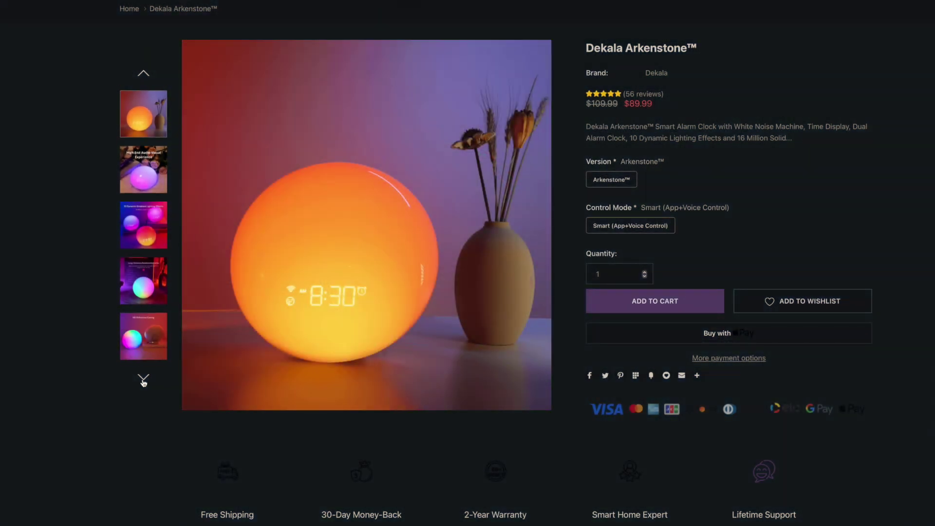
{"action": "left_click", "coordinate": [143, 380]}
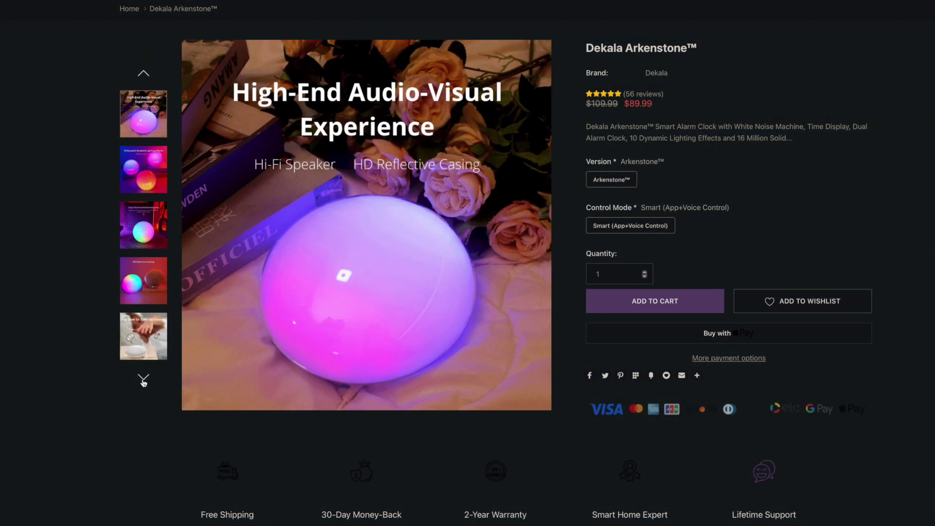
{"action": "left_click", "coordinate": [143, 380]}
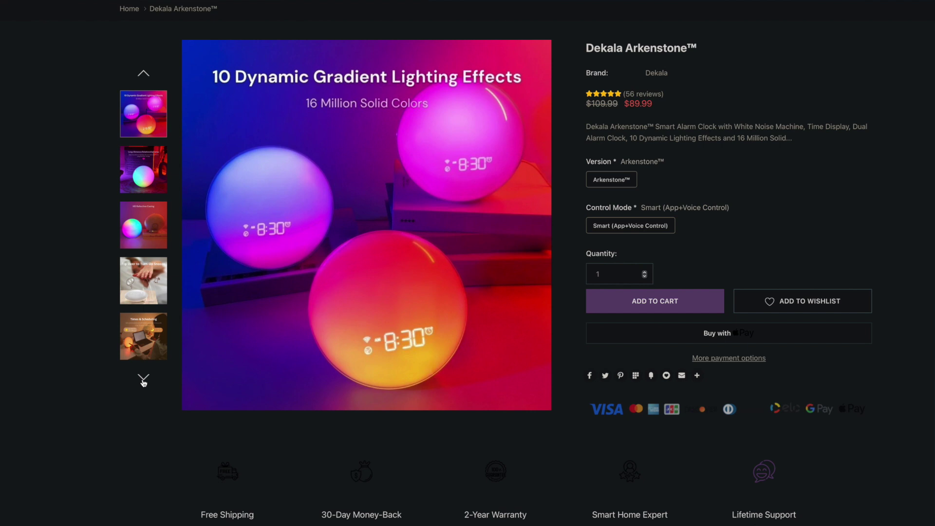
{"action": "left_click", "coordinate": [143, 380]}
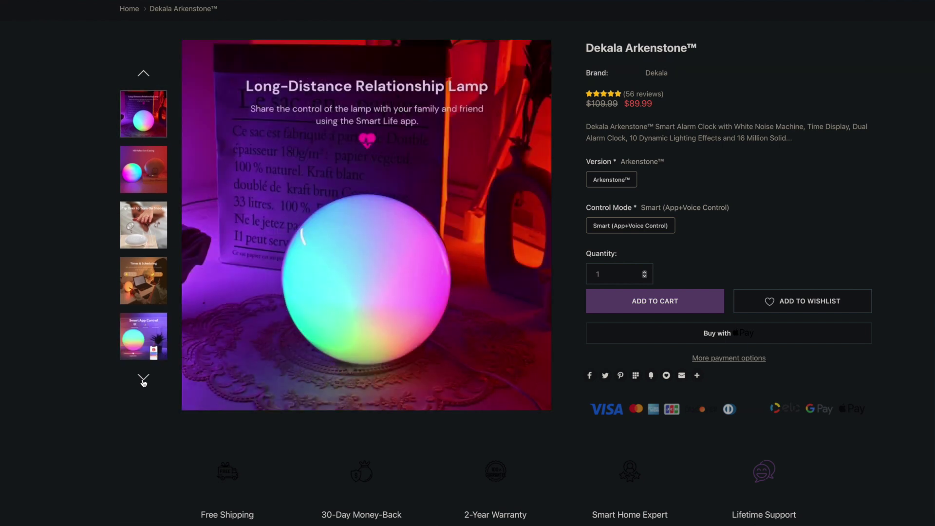
{"action": "left_click", "coordinate": [144, 380]}
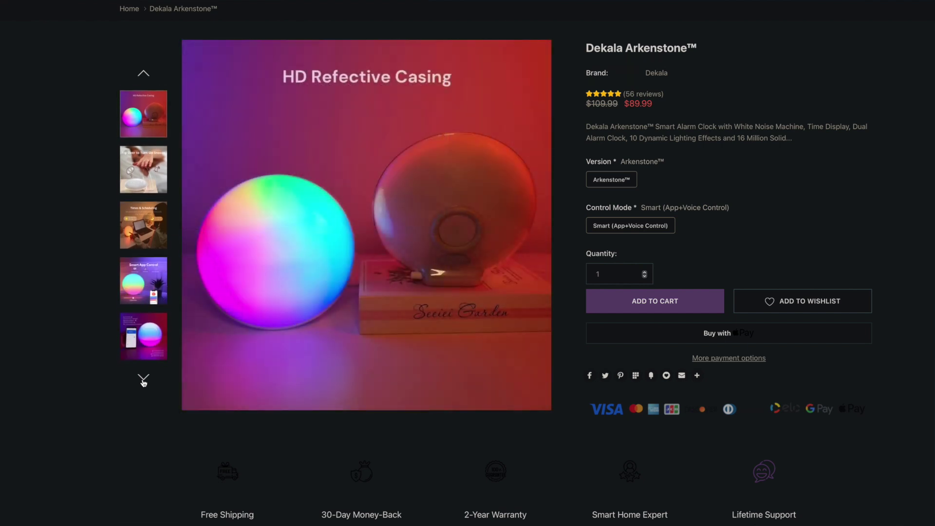
{"action": "left_click", "coordinate": [143, 380]}
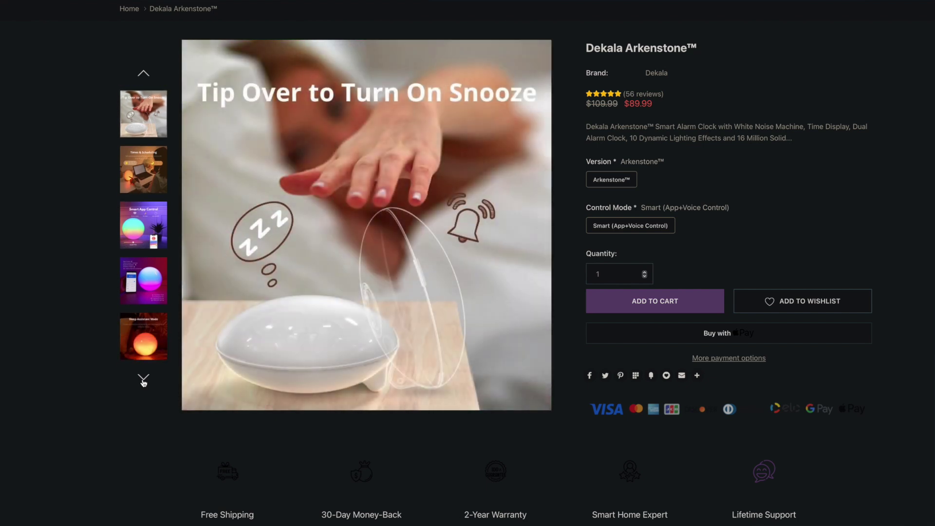
{"action": "left_click", "coordinate": [143, 380]}
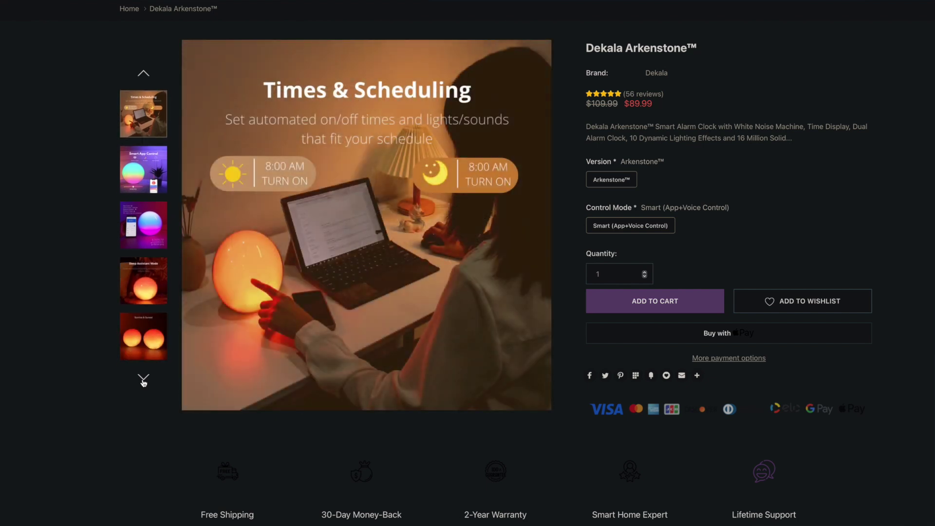
{"action": "left_click", "coordinate": [143, 380]}
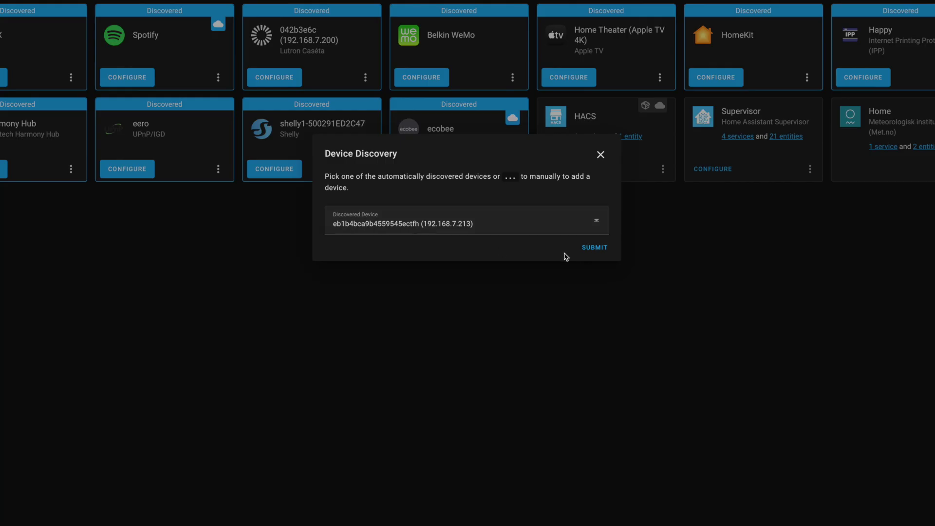
- Accept the discovered lamp and name the new Tuya device 'Dekala Arkenstone'
{"action": "left_click", "coordinate": [594, 247]}
{"action": "type", "text": "Dekala Arkenstone"}
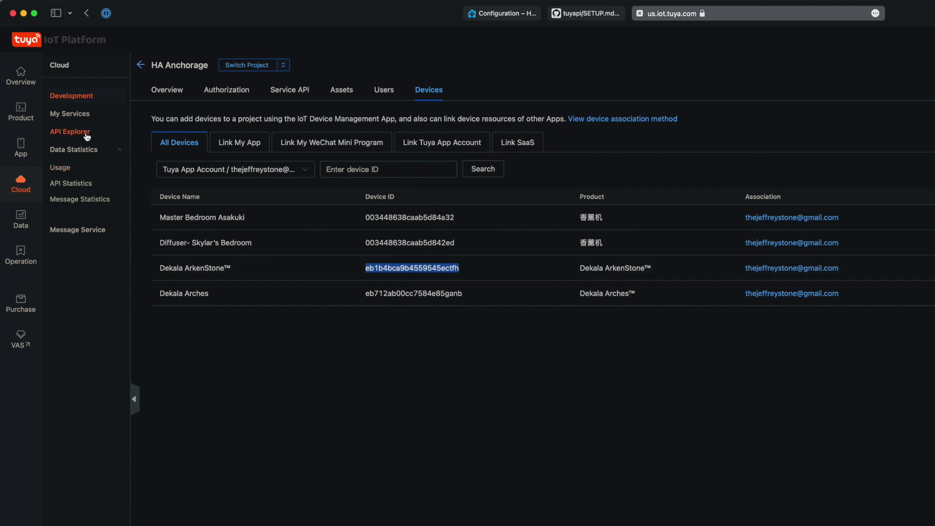
- Open the API Explorer for the HA Anchorage project
{"action": "left_click", "coordinate": [86, 134]}
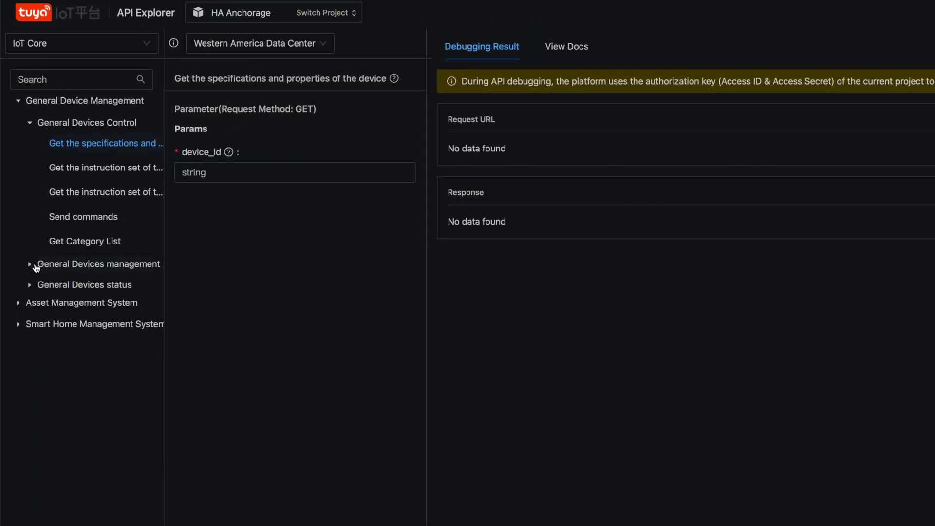
- Send a Get Device Information request using the lamp's pasted device ID
{"action": "left_click", "coordinate": [35, 268]}
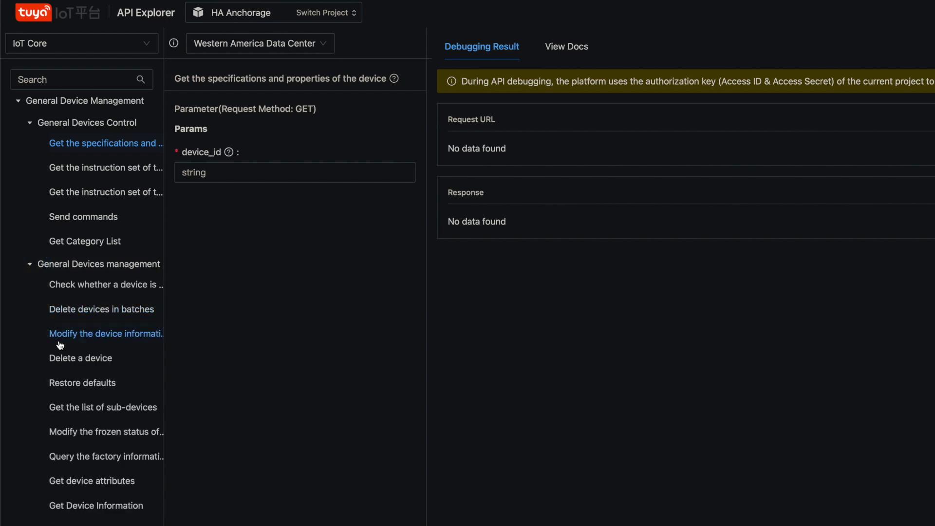
{"action": "left_click", "coordinate": [120, 510]}
{"action": "left_click", "coordinate": [226, 172]}
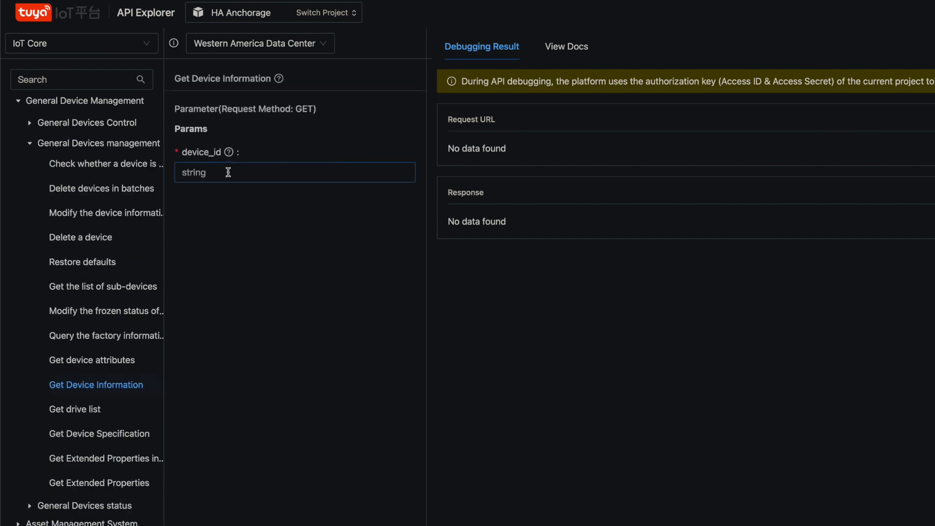
{"action": "key", "text": "super+v"}
{"action": "left_click", "coordinate": [374, 224]}
{"action": "scroll", "coordinate": [374, 224], "scroll_direction": "down", "scroll_amount": 5}
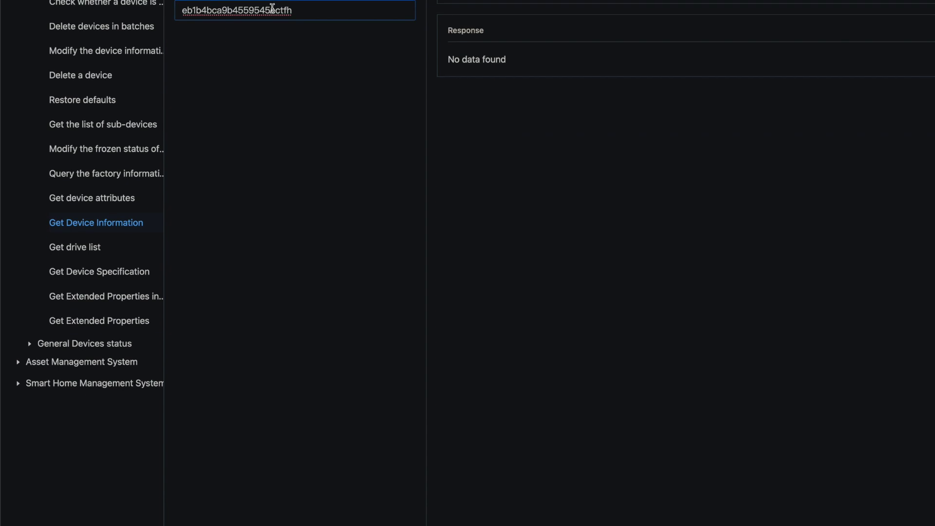
{"action": "left_click", "coordinate": [391, 511]}
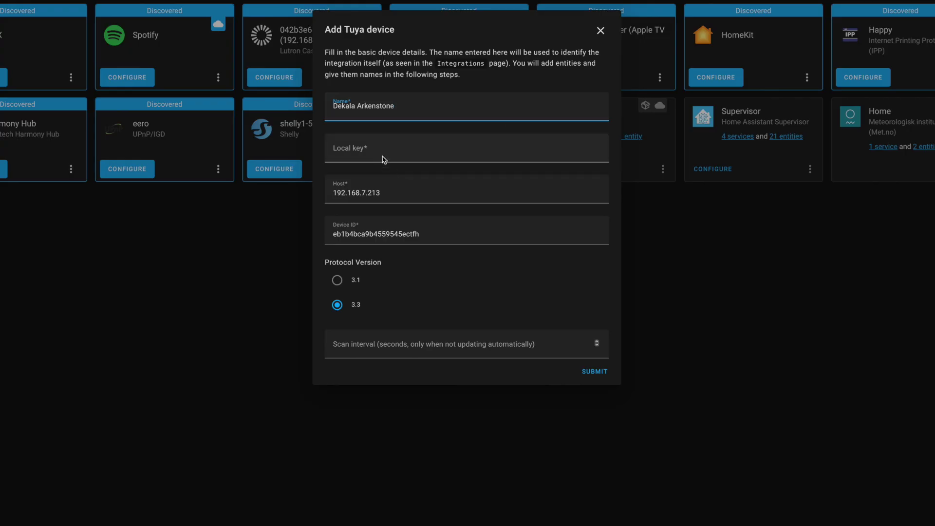
- Paste the lamp's local key and save the Tuya device details
{"action": "left_click", "coordinate": [383, 155]}
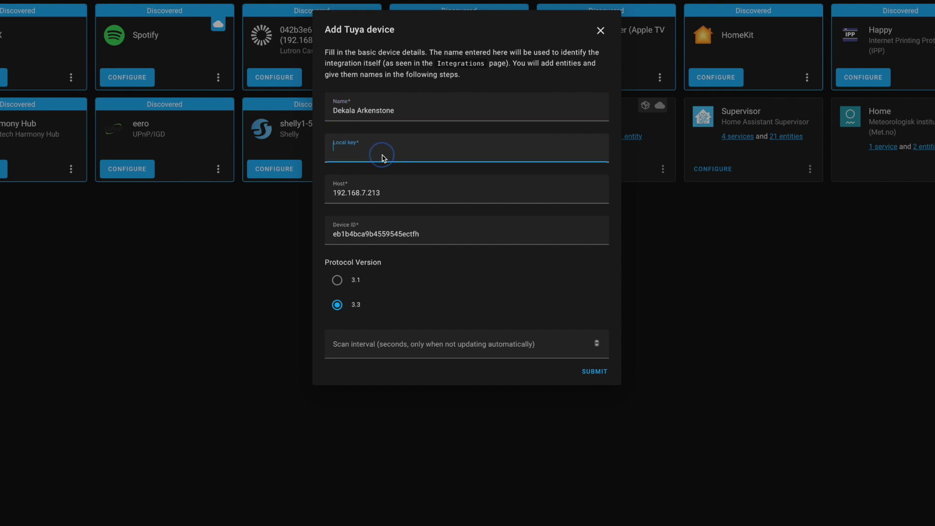
{"action": "key", "text": "ctrl+v"}
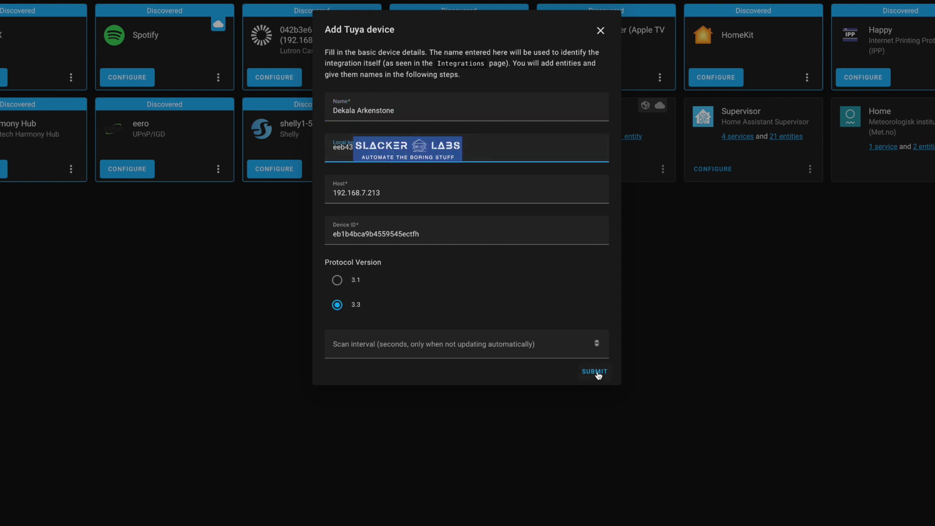
{"action": "left_click", "coordinate": [598, 373]}
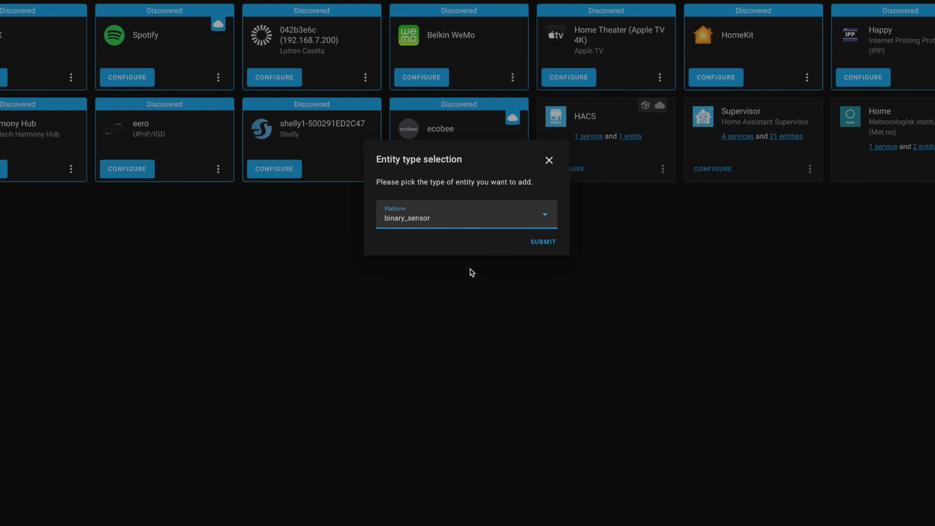
- Choose light as the platform for the new entity
{"action": "key", "text": "space"}
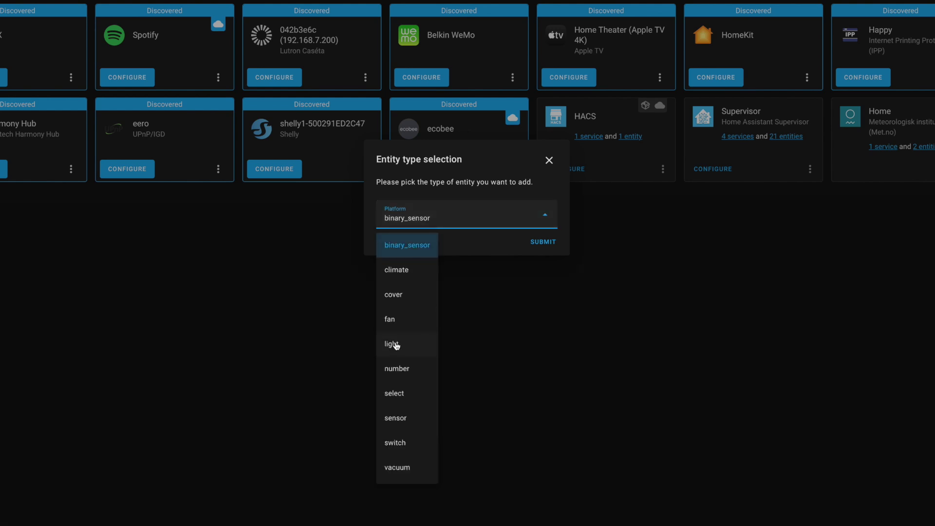
{"action": "left_click", "coordinate": [400, 347]}
{"action": "left_click", "coordinate": [543, 243]}
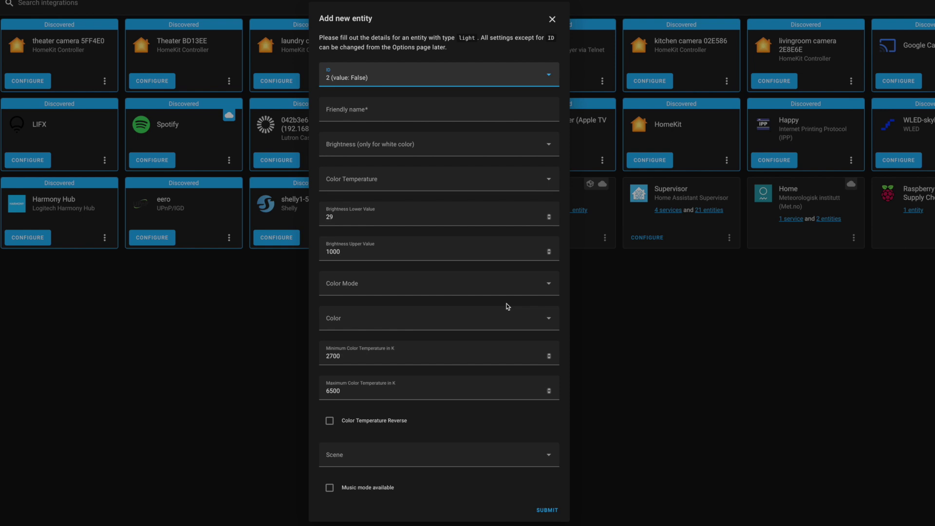
- Review the DP IDs offered for the light's Color DP field
{"action": "left_click", "coordinate": [460, 323]}
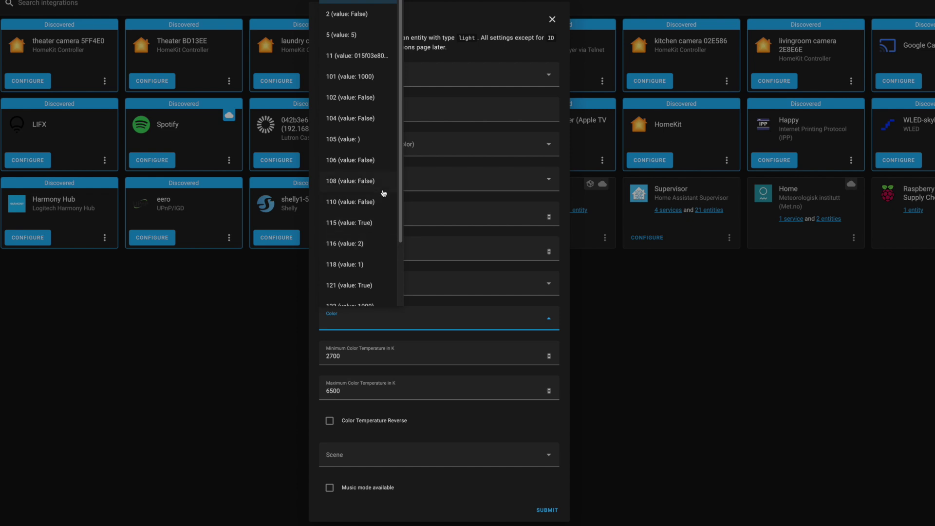
{"action": "scroll", "coordinate": [383, 194], "scroll_direction": "down", "scroll_amount": 1}
{"action": "scroll", "coordinate": [384, 194], "scroll_direction": "down", "scroll_amount": 3}
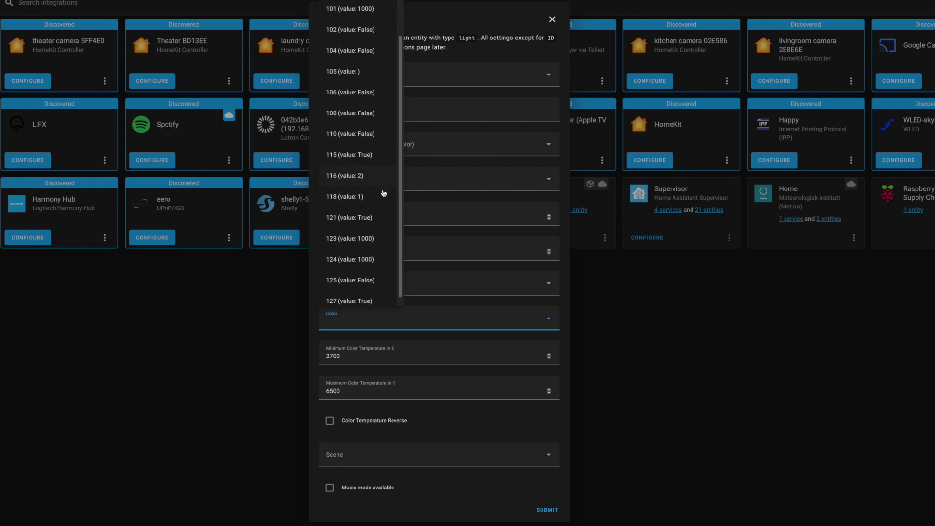
{"action": "scroll", "coordinate": [384, 193], "scroll_direction": "up", "scroll_amount": 4}
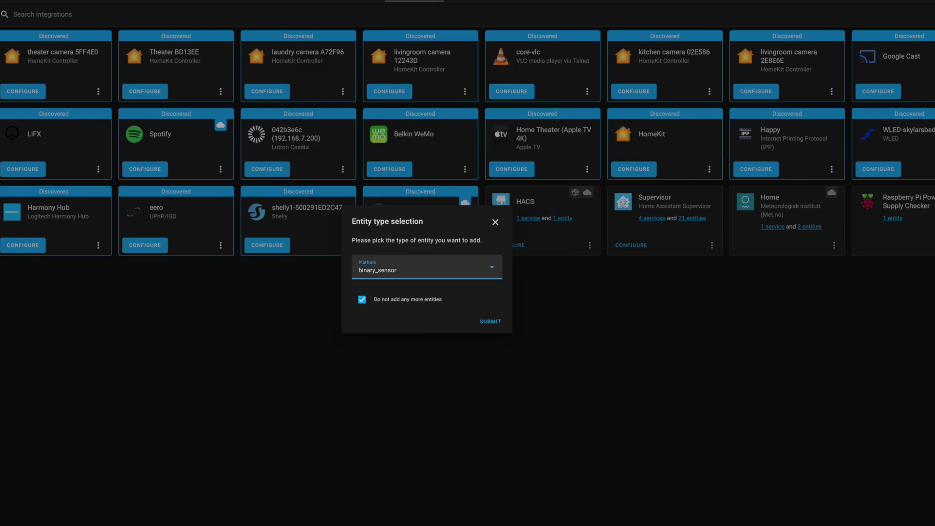
- Finish the LocalTuya setup without more entities and open the Dekala Arkenstone device page
{"action": "left_click", "coordinate": [490, 321]}
{"action": "left_click", "coordinate": [490, 325]}
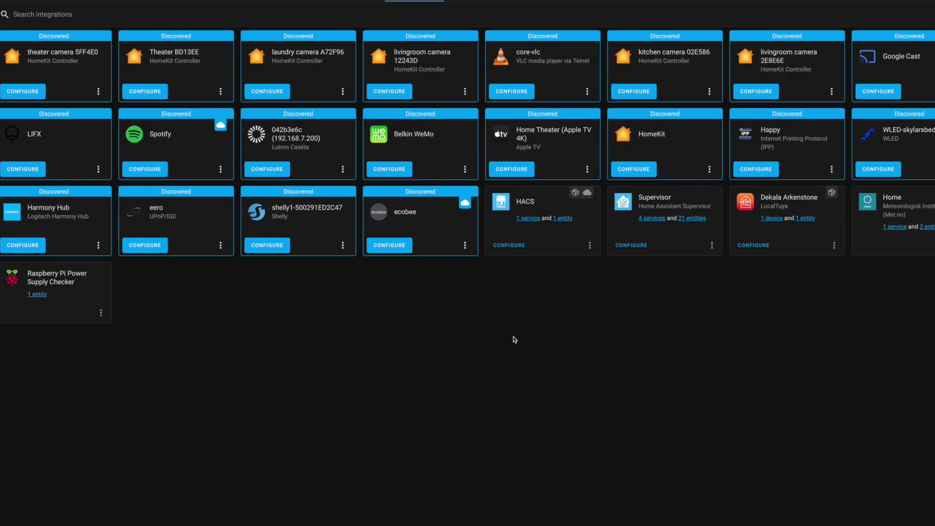
{"action": "left_click", "coordinate": [772, 218]}
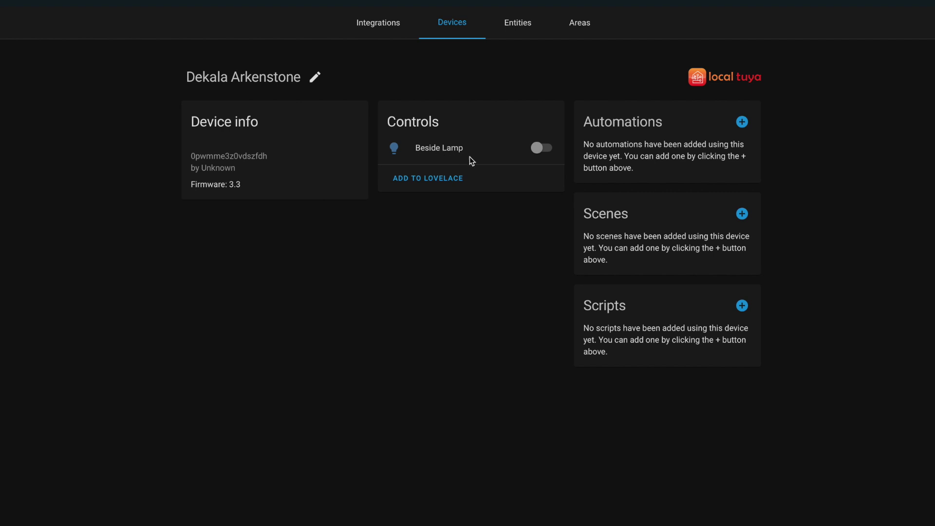
- Turn the Beside Lamp light on and check its entity settings
{"action": "left_click", "coordinate": [541, 148]}
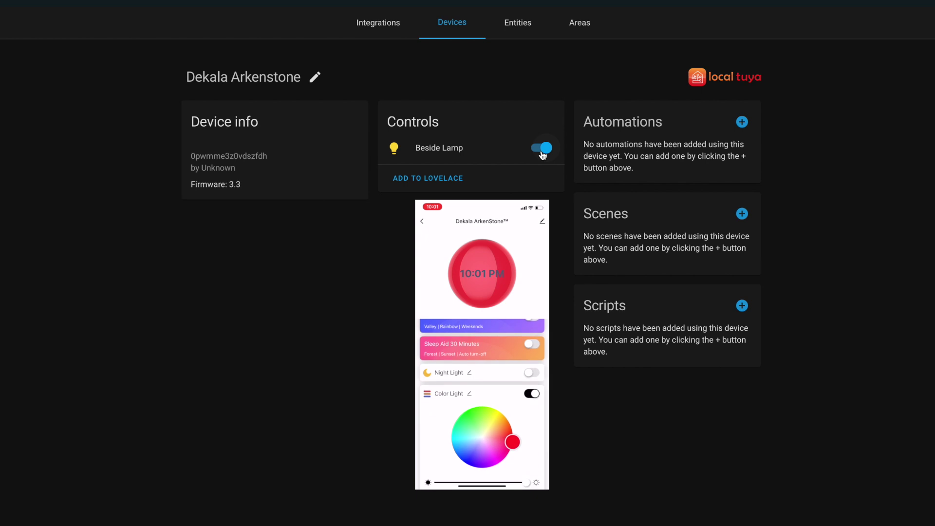
{"action": "left_click", "coordinate": [440, 148]}
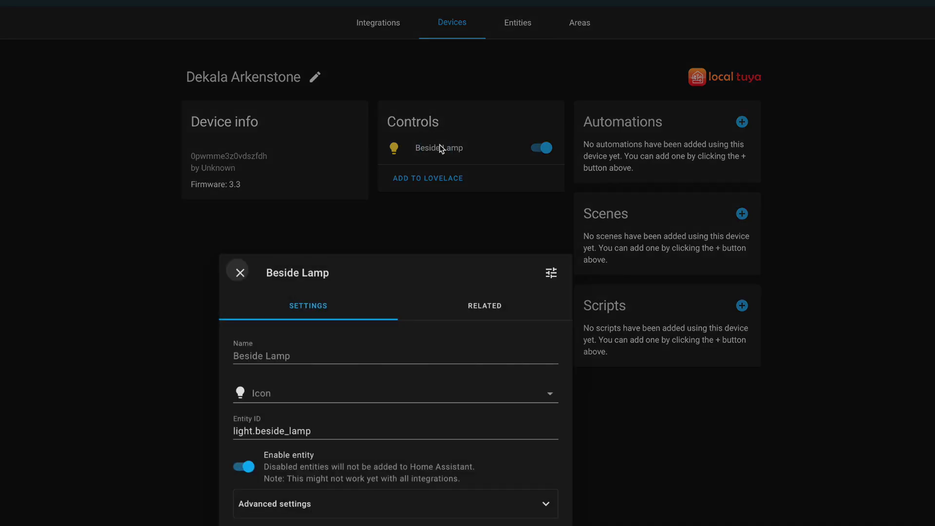
{"action": "left_click", "coordinate": [551, 272]}
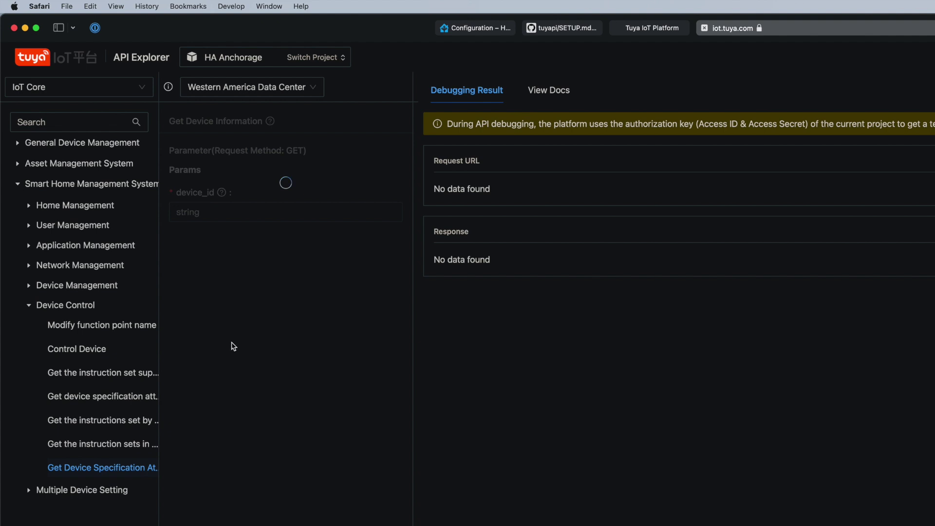
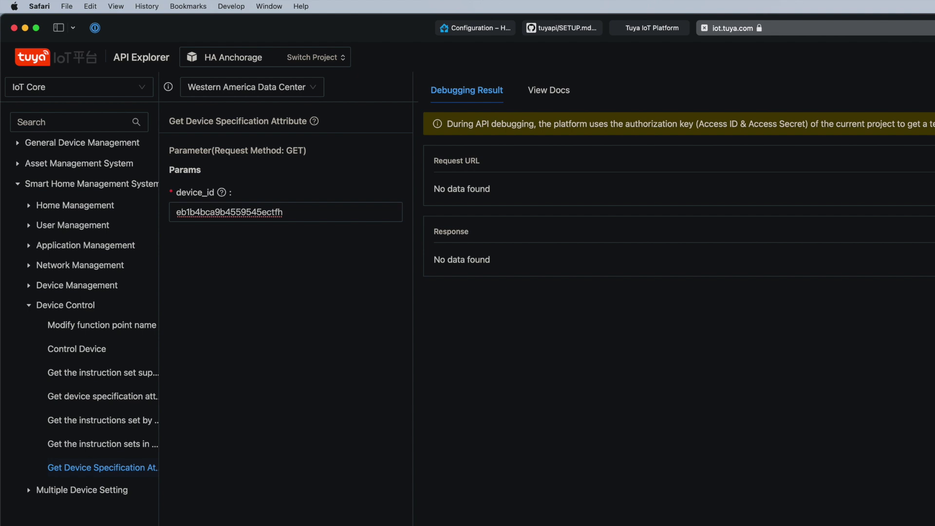
- Query the lamp's specification attributes by device ID and select the whole JSON response
{"action": "left_click", "coordinate": [364, 514]}
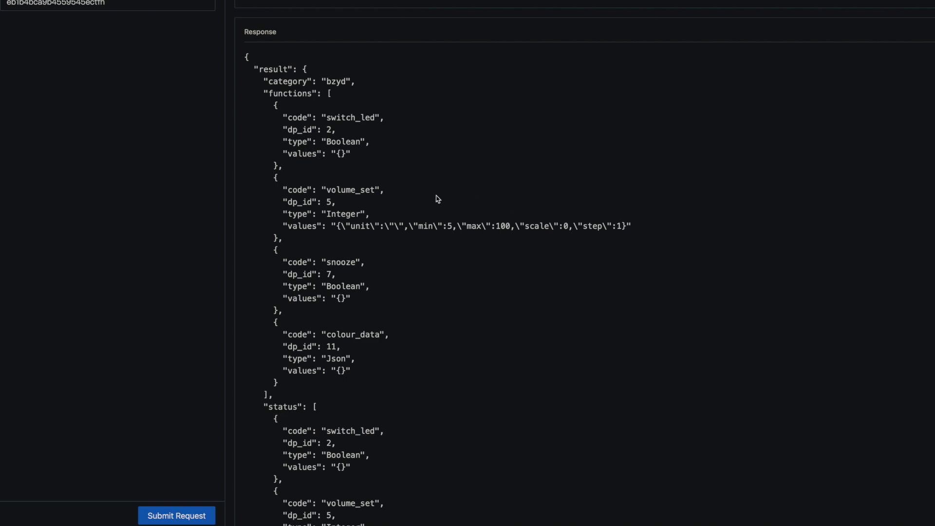
{"action": "scroll", "coordinate": [435, 196], "scroll_direction": "down", "scroll_amount": 3}
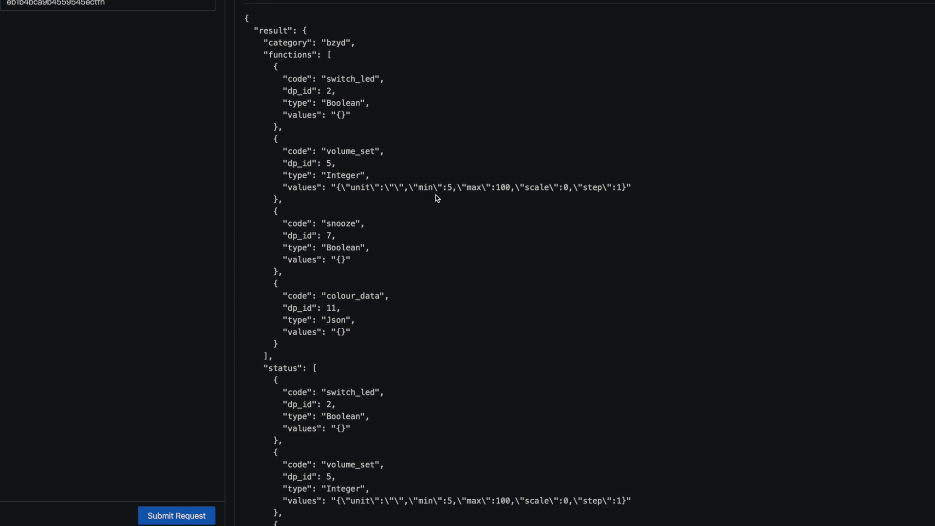
{"action": "scroll", "coordinate": [439, 200], "scroll_direction": "down", "scroll_amount": 3}
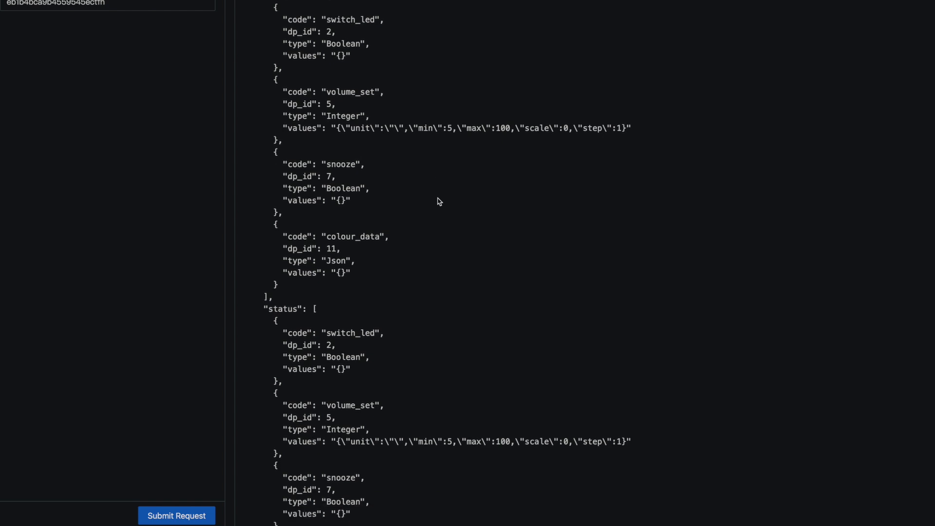
{"action": "scroll", "coordinate": [440, 203], "scroll_direction": "down", "scroll_amount": 3}
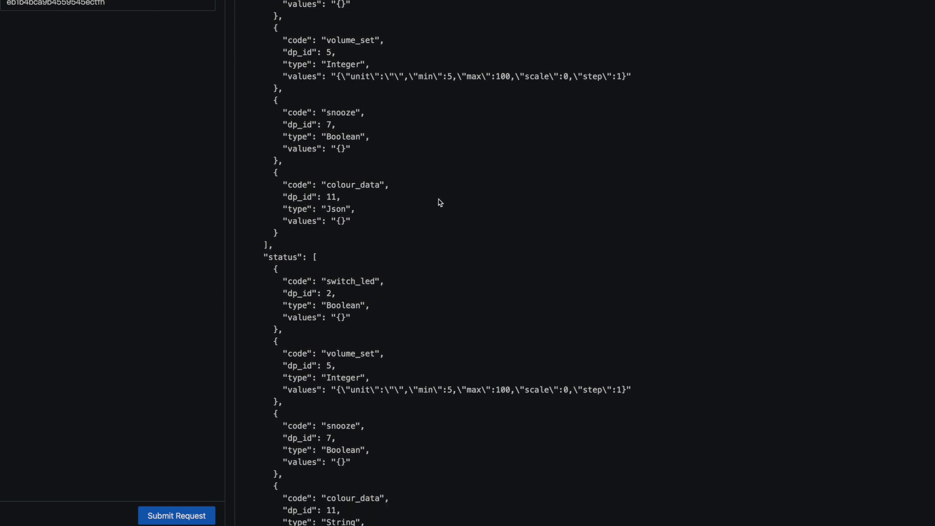
{"action": "scroll", "coordinate": [440, 203], "scroll_direction": "down", "scroll_amount": 2}
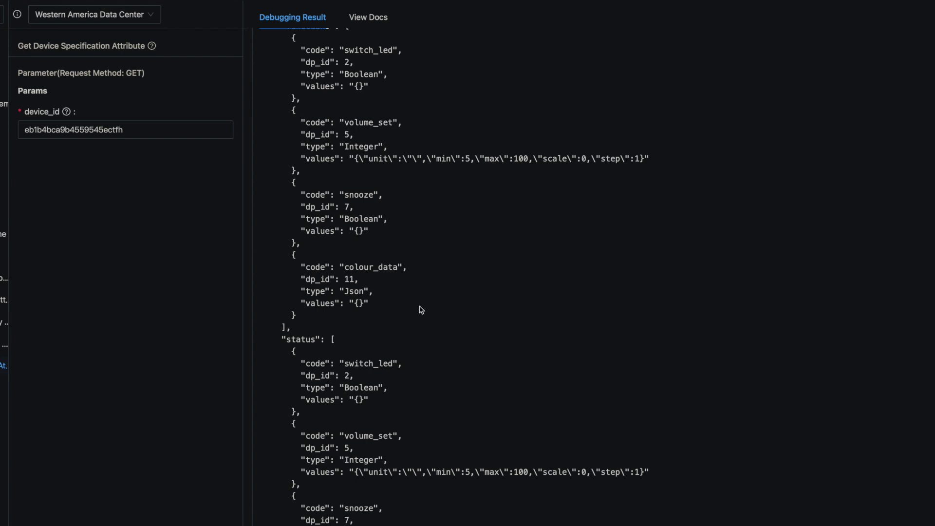
{"action": "left_click_drag", "start_coordinate": [422, 310], "coordinate": [369, 494]}
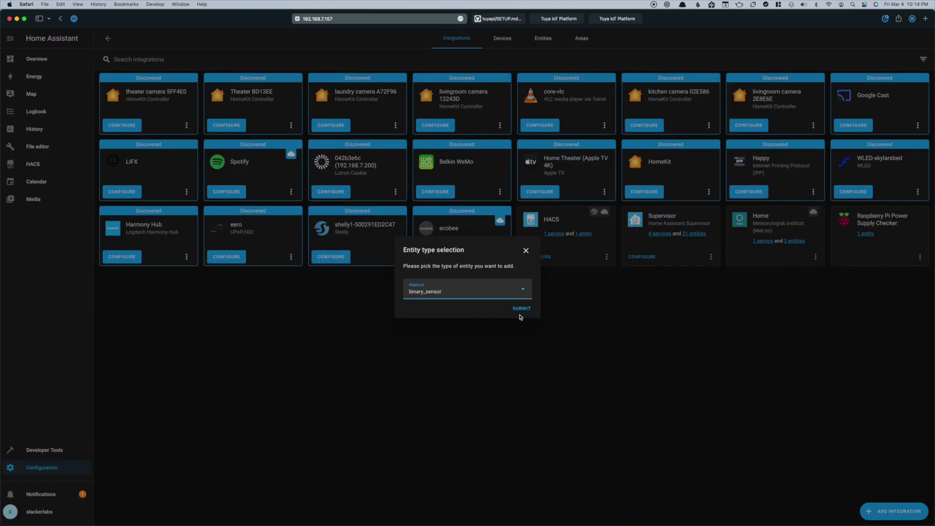
- Pick light as the platform and save the Color Light entity on DP 2
{"action": "left_click", "coordinate": [513, 291]}
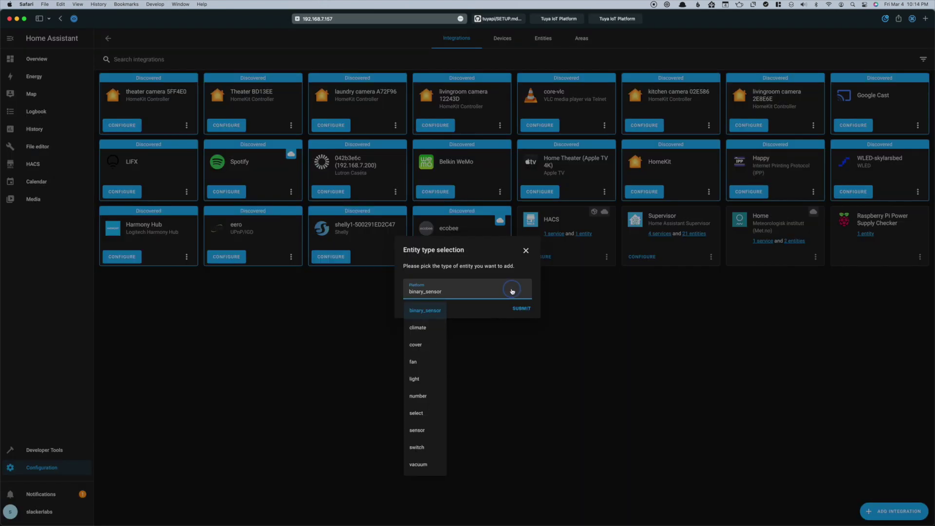
{"action": "left_click", "coordinate": [414, 381]}
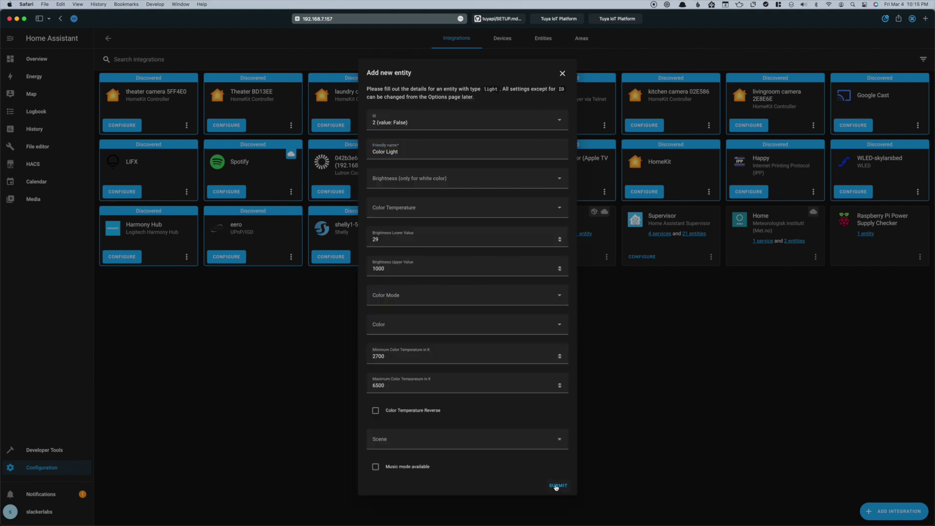
{"action": "left_click", "coordinate": [556, 485]}
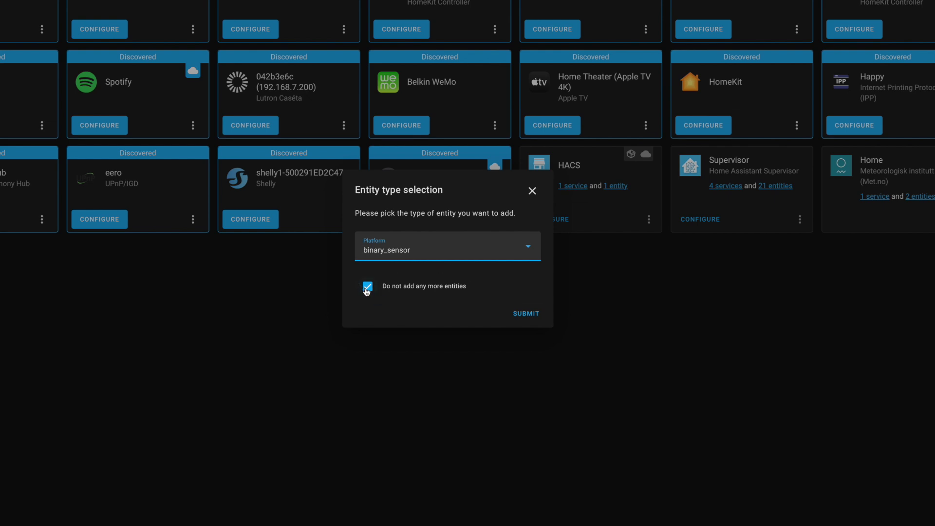
- Add a sensor entity named Sensor101 mapped to DP ID 101
{"action": "left_click", "coordinate": [369, 291]}
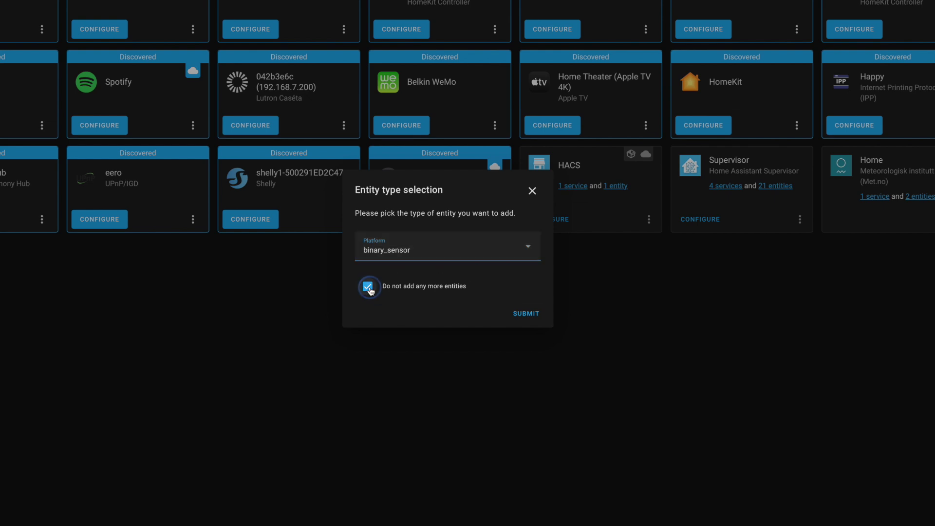
{"action": "left_click", "coordinate": [414, 264]}
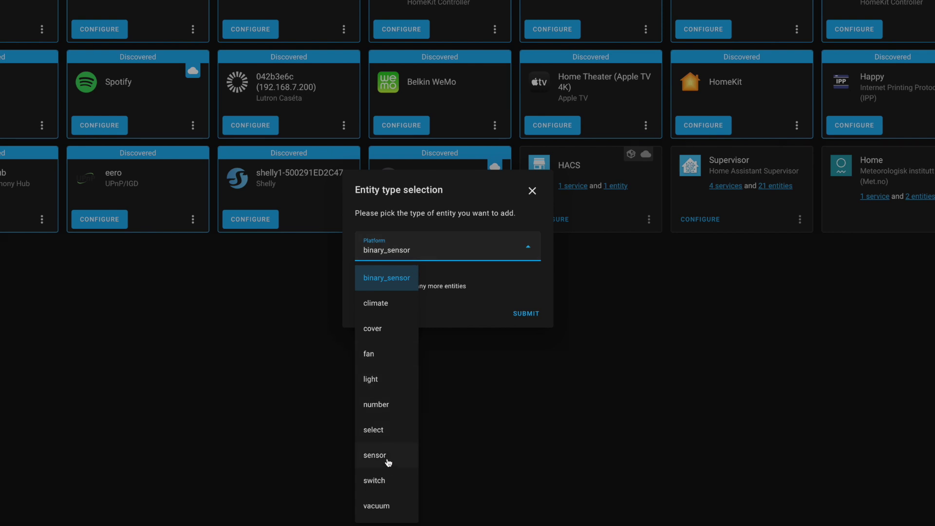
{"action": "left_click", "coordinate": [388, 458]}
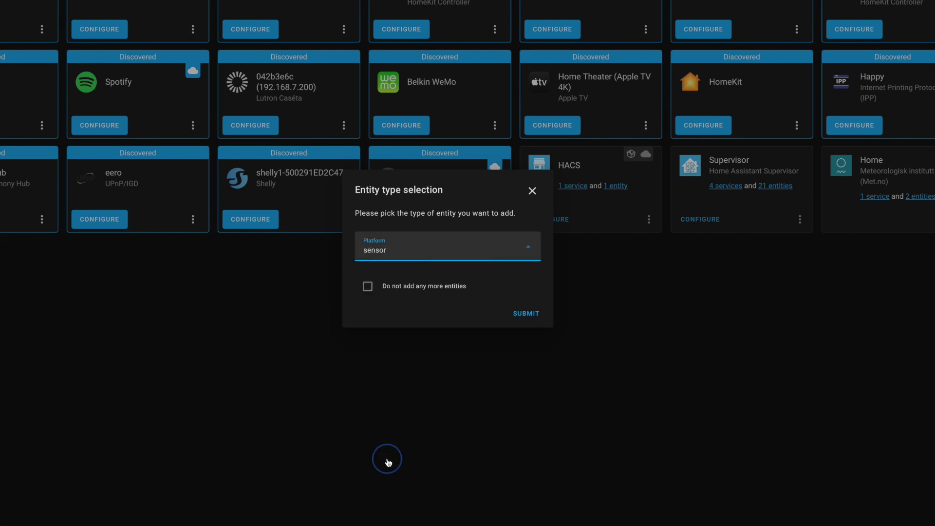
{"action": "left_click", "coordinate": [526, 315]}
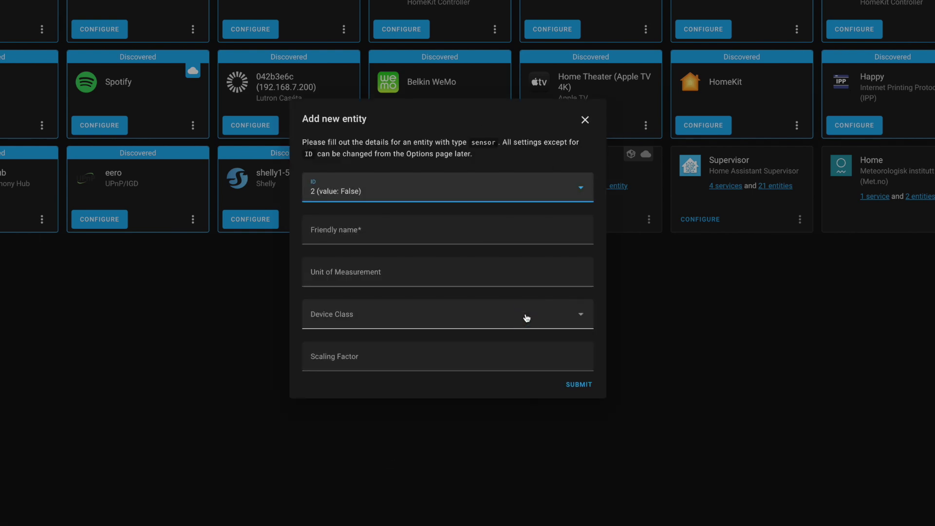
{"action": "left_click", "coordinate": [397, 194]}
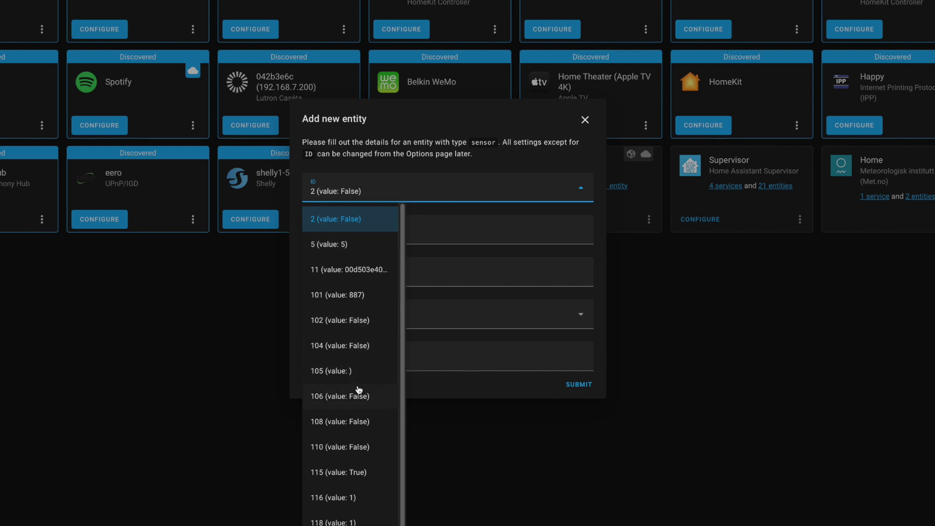
{"action": "left_click", "coordinate": [372, 295]}
{"action": "left_click", "coordinate": [378, 236]}
{"action": "type", "text": "Sensor101"}
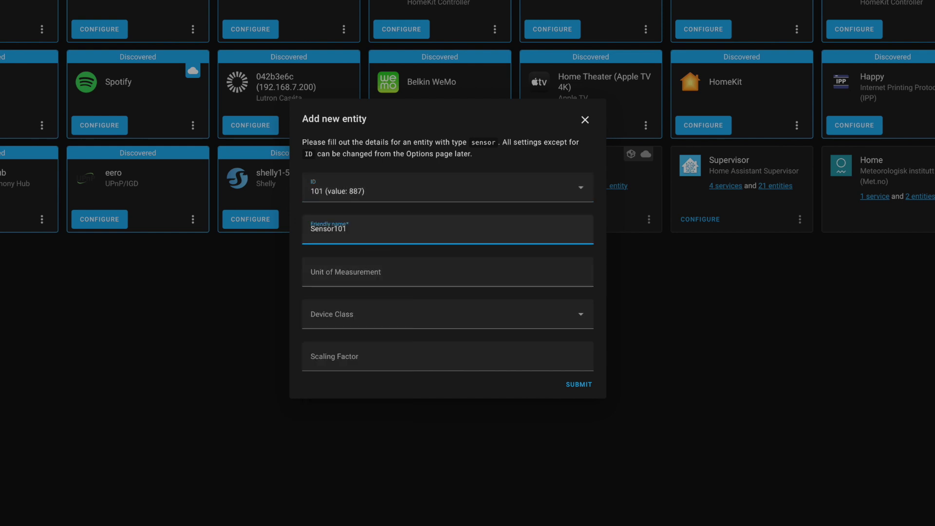
{"action": "left_click", "coordinate": [576, 386]}
- Add a switch entity named Switch102 on DP ID 102
{"action": "left_click", "coordinate": [468, 252]}
{"action": "left_click", "coordinate": [375, 455]}
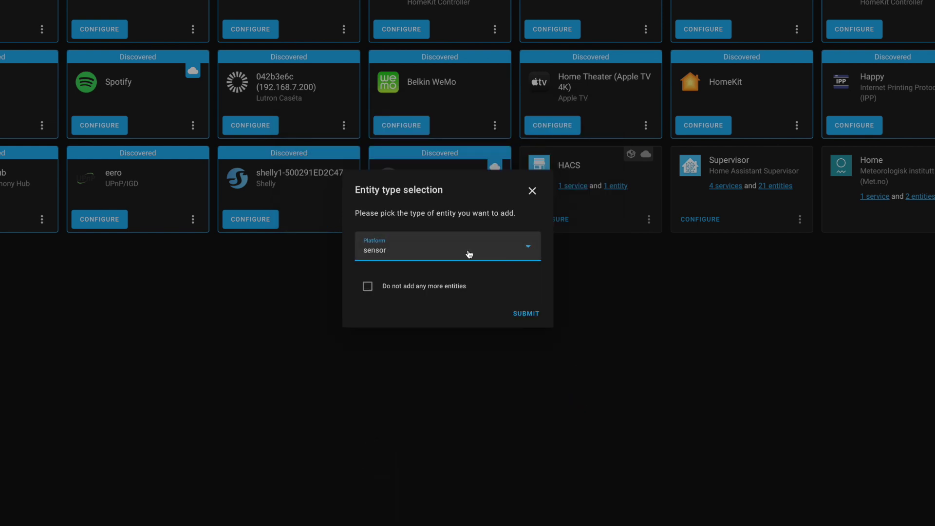
{"action": "left_click", "coordinate": [468, 252]}
{"action": "left_click", "coordinate": [414, 488]}
{"action": "left_click", "coordinate": [526, 321]}
{"action": "left_click", "coordinate": [372, 191]}
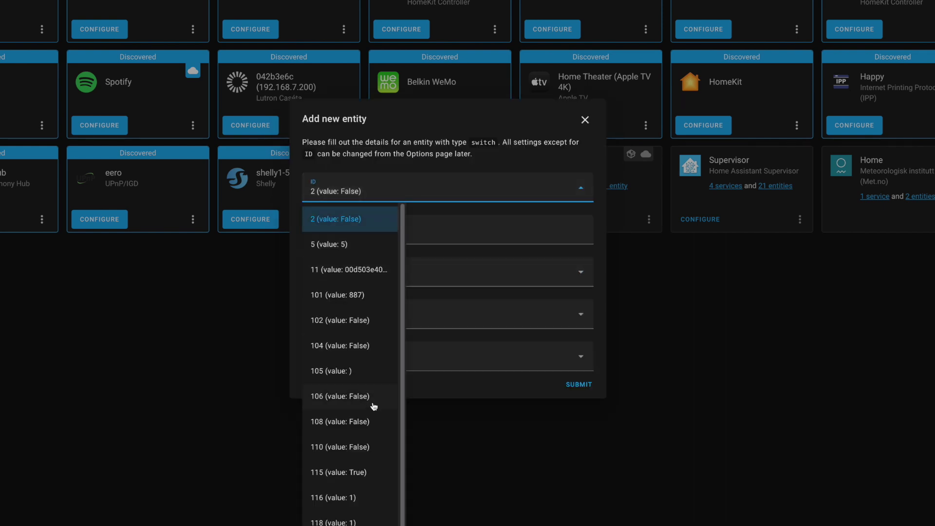
{"action": "left_click", "coordinate": [368, 325]}
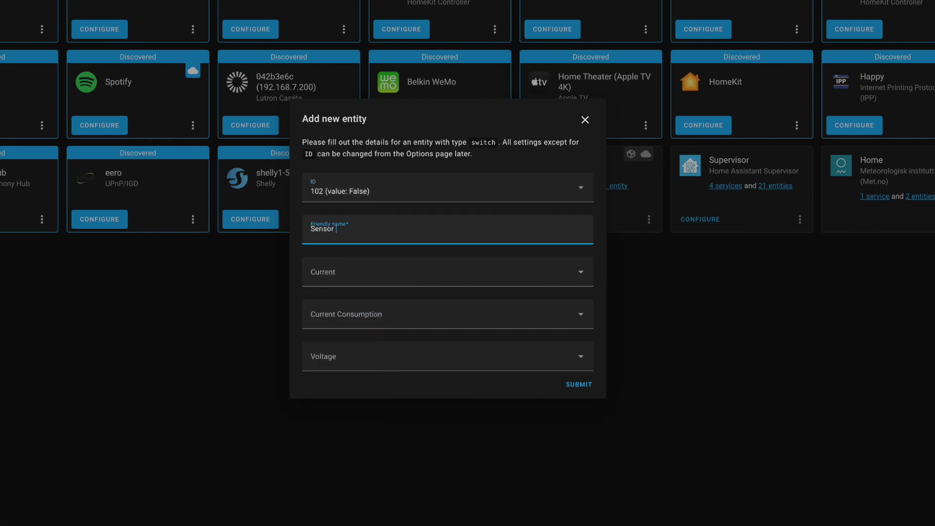
{"action": "key", "text": "ctrl+a"}
{"action": "type", "text": "Switch102"}
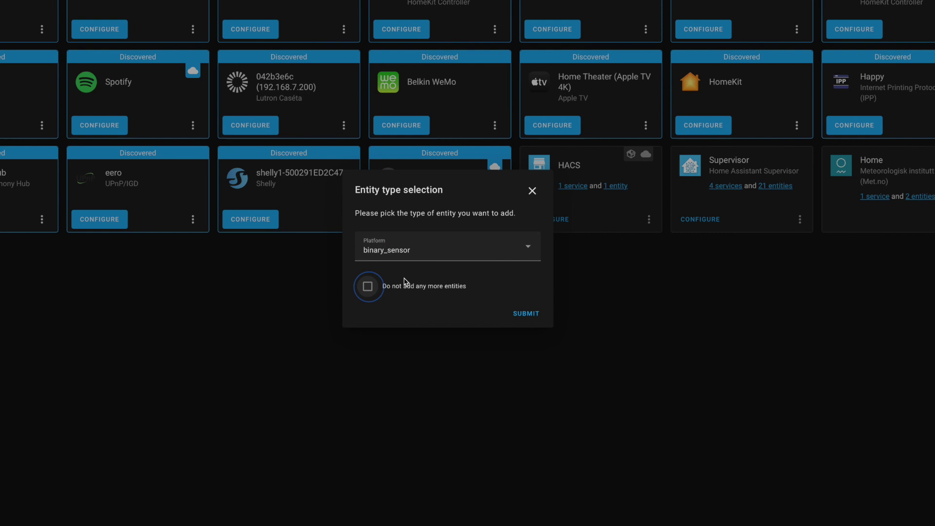
- Add a second switch entity named Switch104 on DP ID 104
{"action": "left_click", "coordinate": [429, 247]}
{"action": "left_click", "coordinate": [392, 480]}
{"action": "left_click", "coordinate": [526, 313]}
{"action": "left_click", "coordinate": [438, 187]}
{"action": "left_click", "coordinate": [365, 390]}
{"action": "left_click", "coordinate": [338, 229]}
{"action": "type", "text": "Switch104"}
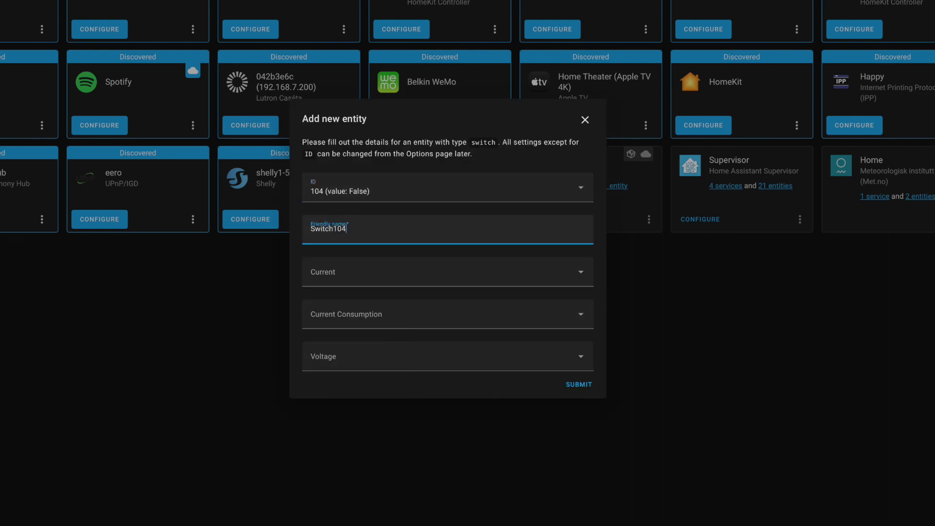
{"action": "left_click", "coordinate": [578, 386]}
- Add a number entity named Volume with a maximum value of 1000
{"action": "key", "text": "super+Tab"}
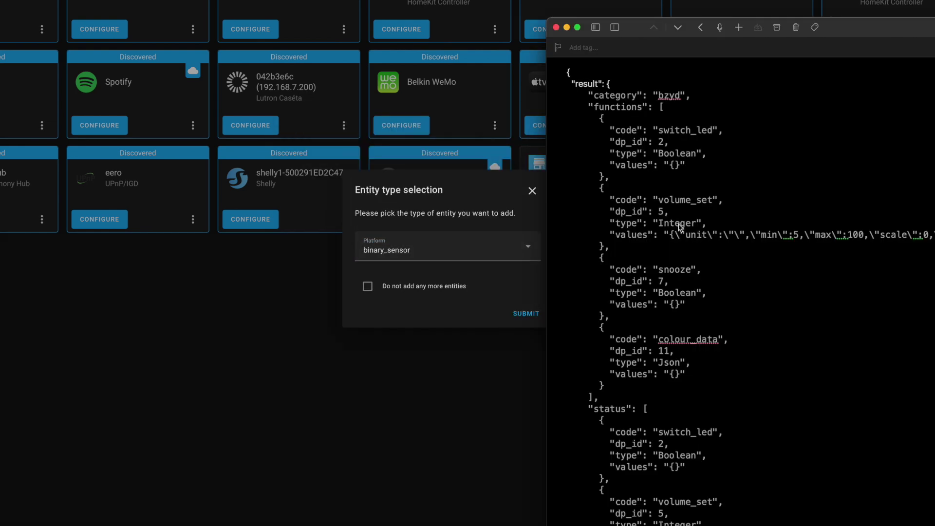
{"action": "left_click", "coordinate": [429, 246]}
{"action": "left_click", "coordinate": [385, 409]}
{"action": "left_click", "coordinate": [526, 313]}
{"action": "left_click", "coordinate": [340, 249]}
{"action": "type", "text": "Volume"}
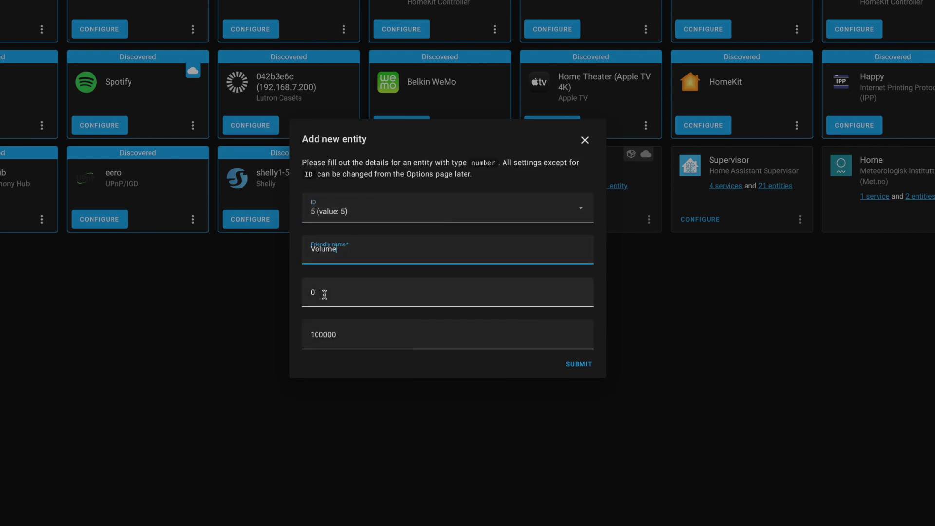
{"action": "left_click", "coordinate": [370, 334]}
{"action": "key", "text": "BackSpace"}
{"action": "key", "text": "BackSpace"}
{"action": "left_click", "coordinate": [579, 365]}
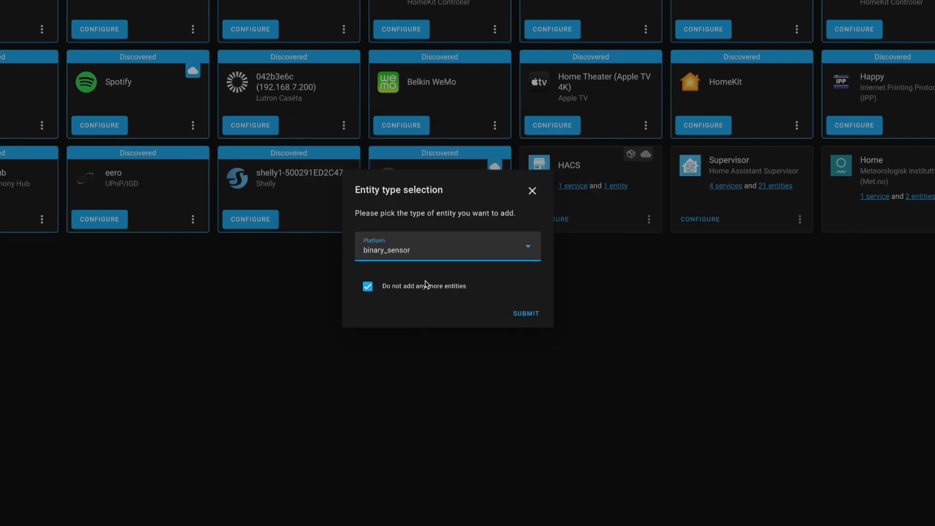
- Stop adding entities, finish the configuration and open the Dekala Arkenstone device page
{"action": "left_click", "coordinate": [518, 314]}
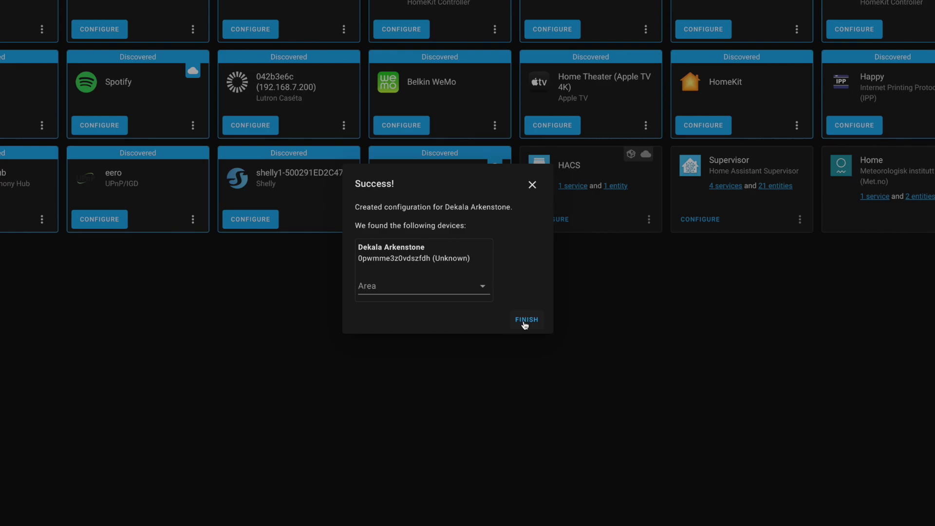
{"action": "left_click", "coordinate": [517, 319]}
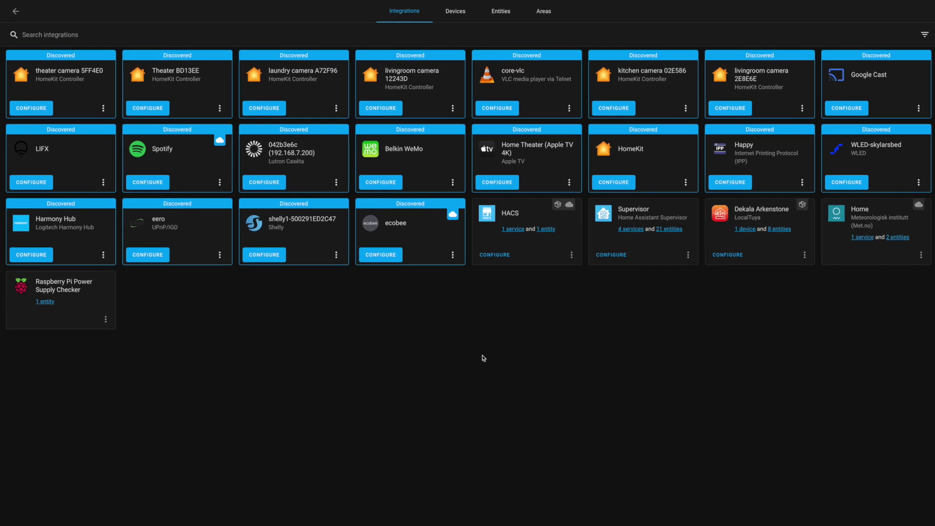
{"action": "left_click", "coordinate": [750, 231]}
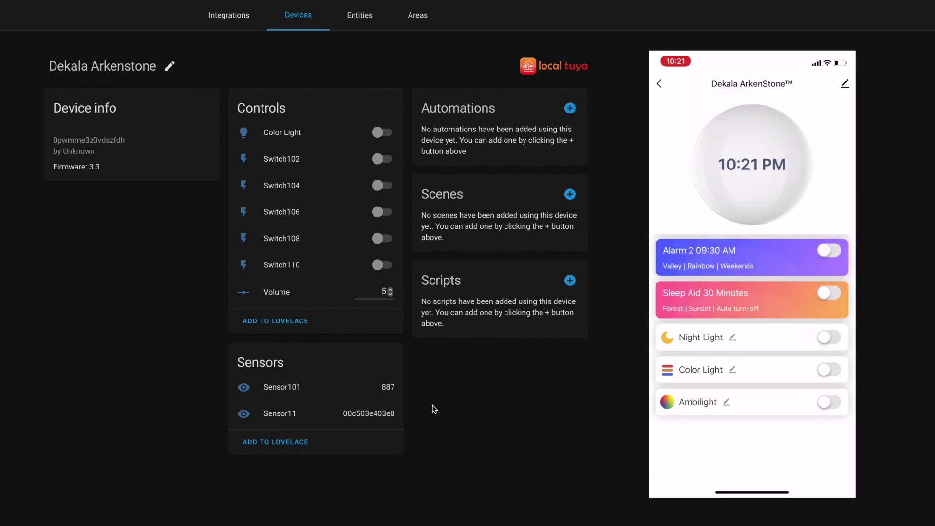
- Switch the Color Light on from the device page
{"action": "left_click", "coordinate": [382, 132]}
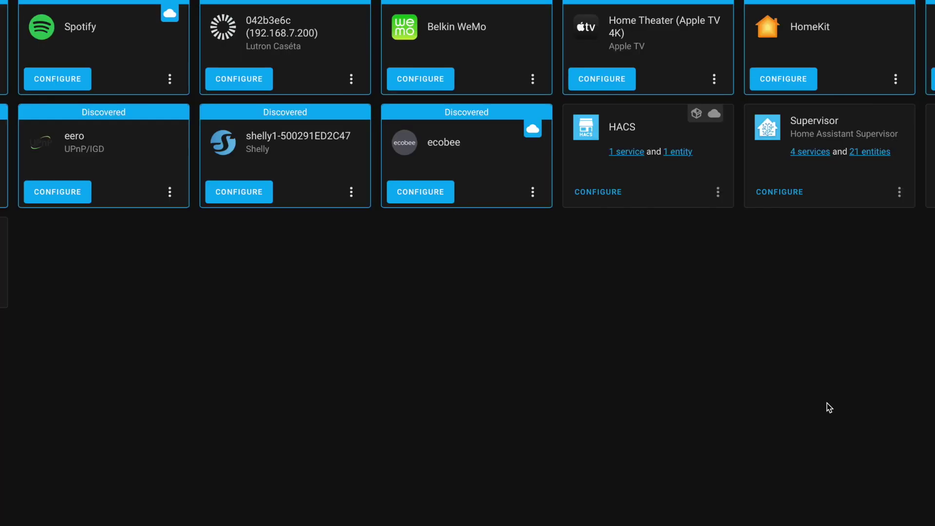
- Start a new LocalTuya integration setup for the Dekala Arkenstone device
{"action": "left_click", "coordinate": [831, 410]}
{"action": "left_click", "coordinate": [373, 56]}
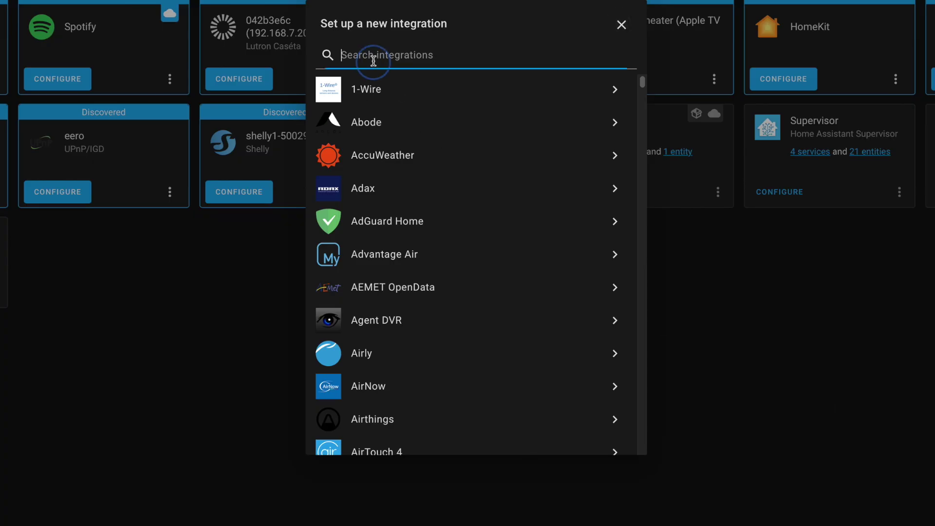
{"action": "type", "text": "tuya"}
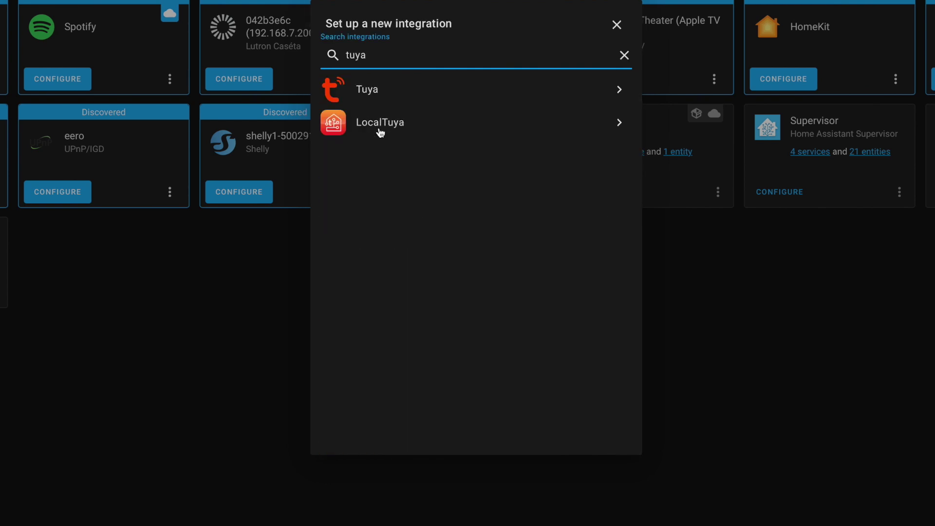
{"action": "left_click", "coordinate": [379, 131]}
{"action": "left_click", "coordinate": [517, 262]}
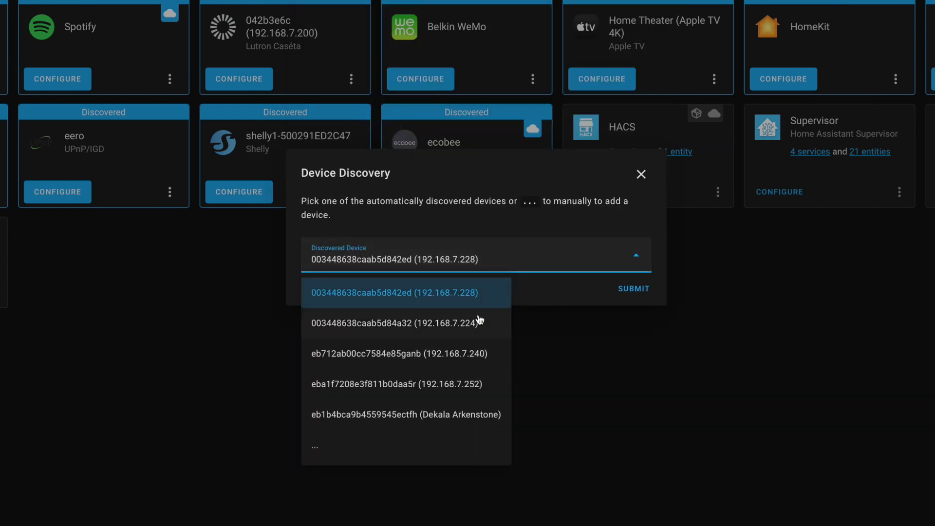
{"action": "left_click", "coordinate": [467, 420]}
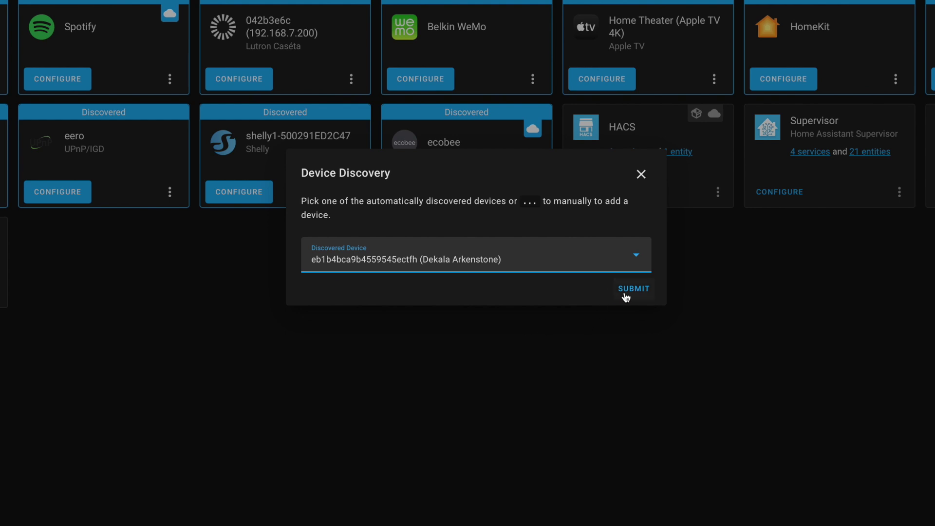
{"action": "left_click", "coordinate": [626, 292]}
- Add number entity Bright1 on DP 123 with a maximum of 1000
{"action": "left_click", "coordinate": [446, 251]}
{"action": "left_click", "coordinate": [386, 443]}
{"action": "left_click", "coordinate": [566, 282]}
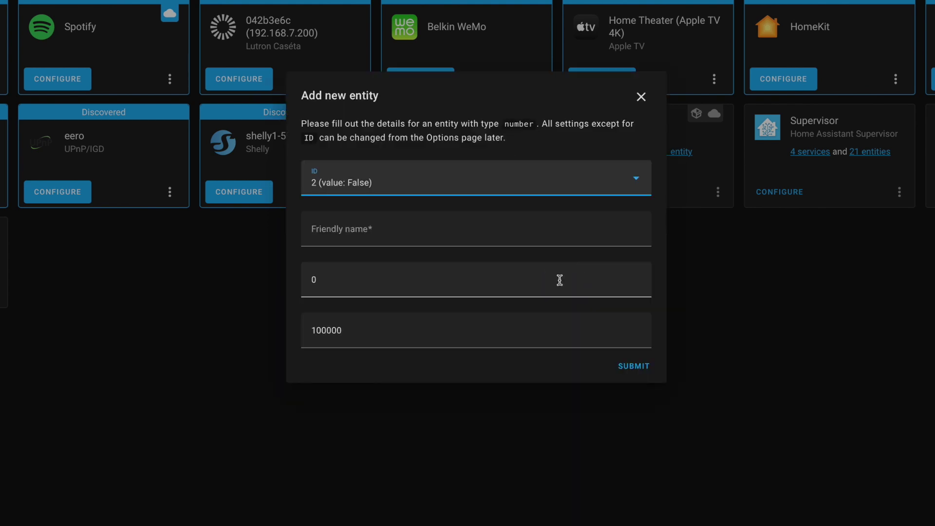
{"action": "left_click", "coordinate": [433, 188]}
{"action": "scroll", "coordinate": [384, 492], "scroll_direction": "down", "scroll_amount": 3}
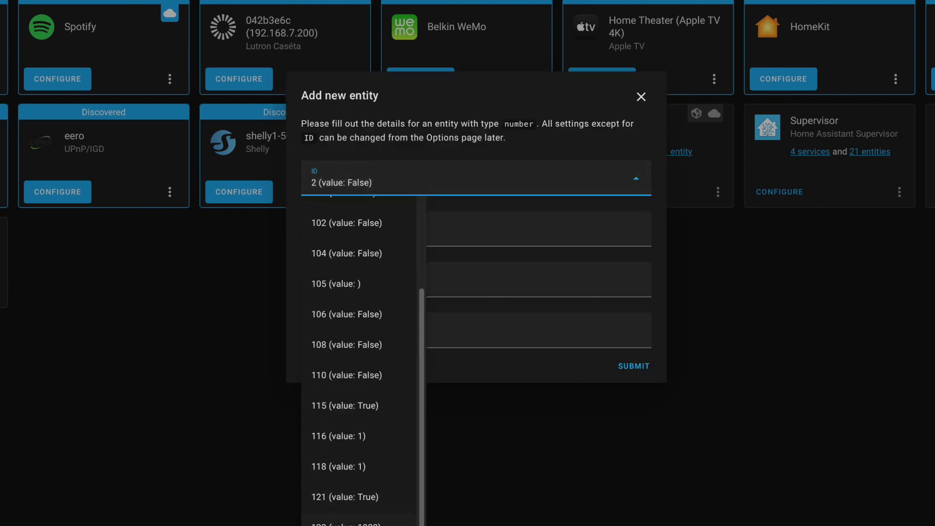
{"action": "left_click", "coordinate": [356, 521]}
{"action": "left_click", "coordinate": [346, 229]}
{"action": "type", "text": "Brigh"}
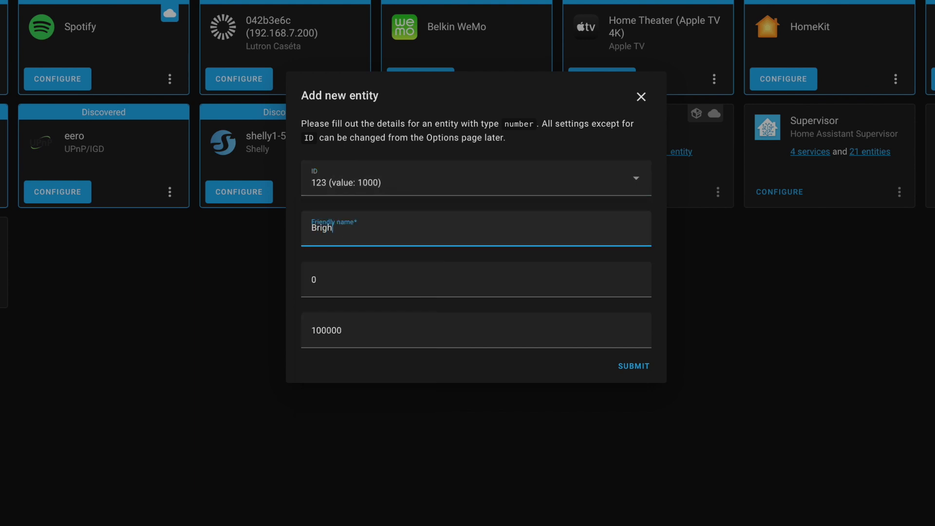
{"action": "type", "text": "t"}
{"action": "left_click", "coordinate": [530, 344]}
{"action": "key", "text": "BackSpace"}
{"action": "key", "text": "BackSpace"}
{"action": "left_click", "coordinate": [633, 366]}
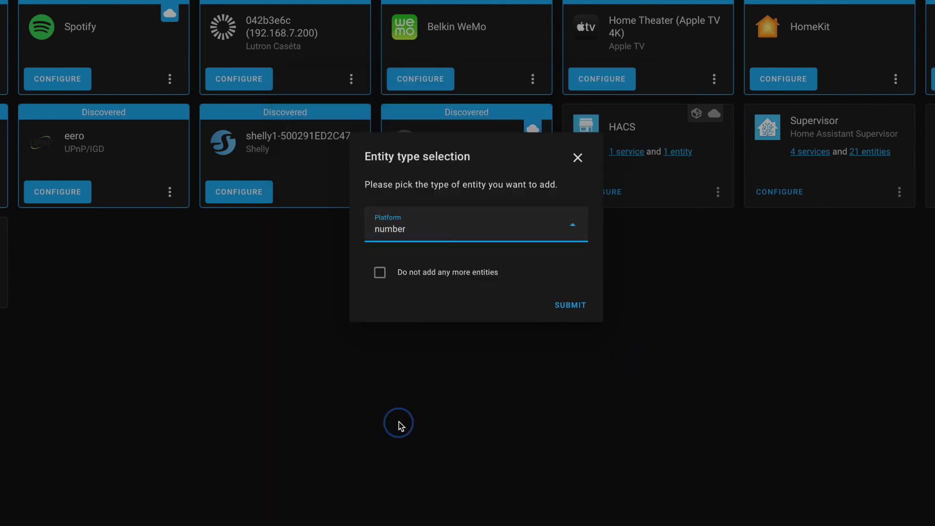
- Add number entity bright2 on DP 124 with maximum 1000, then finish without more entities
{"action": "key", "text": "Return"}
{"action": "left_click", "coordinate": [419, 181]}
{"action": "left_click", "coordinate": [368, 232]}
{"action": "type", "text": "bright2"}
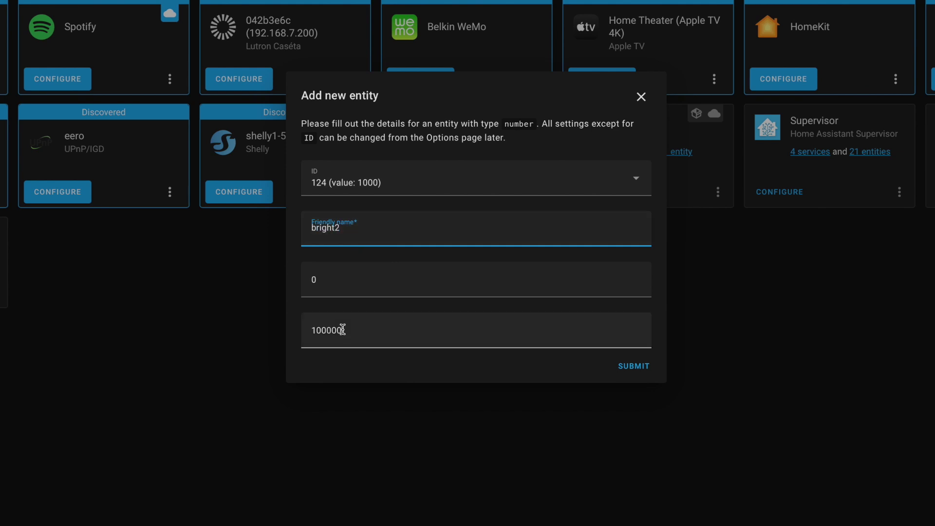
{"action": "left_click", "coordinate": [342, 330]}
{"action": "key", "text": "BackSpace"}
{"action": "key", "text": "BackSpace"}
{"action": "left_click", "coordinate": [634, 366]}
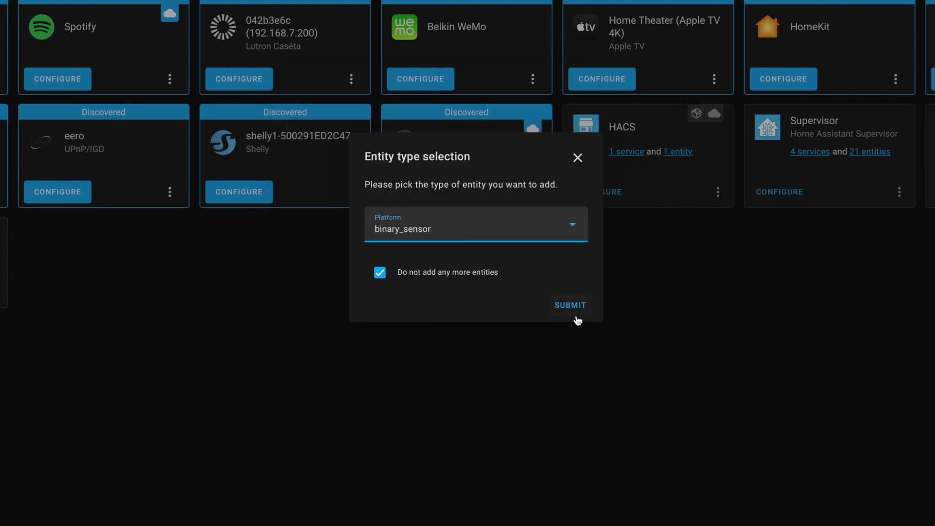
{"action": "left_click", "coordinate": [576, 316]}
{"action": "left_click", "coordinate": [570, 256]}
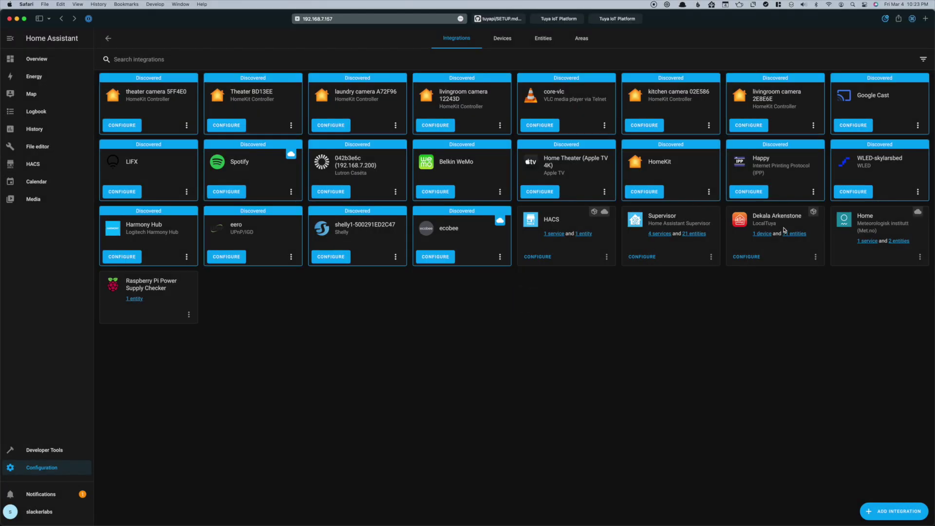
- Open the Dekala Arkenstone device page and raise bright2 to 1000
{"action": "left_click", "coordinate": [763, 234]}
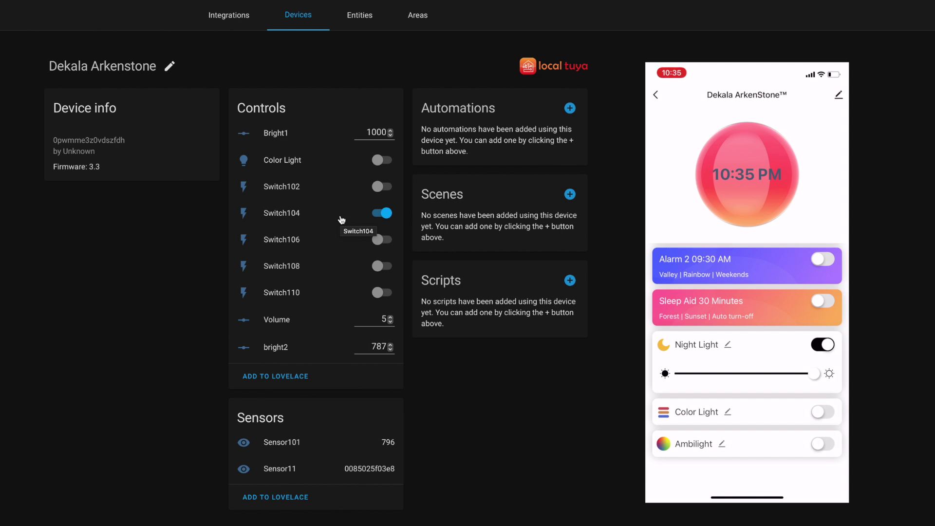
{"action": "left_click", "coordinate": [390, 347]}
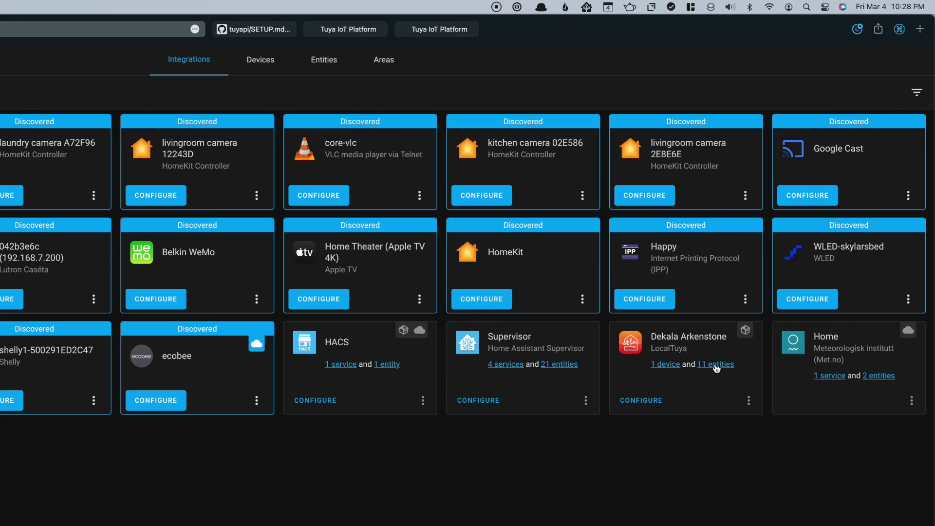
- Remove Sensor101 and Switches 102, 104, 106, 108 and 110 from the Dekala Arkenstone
{"action": "left_click", "coordinate": [651, 405]}
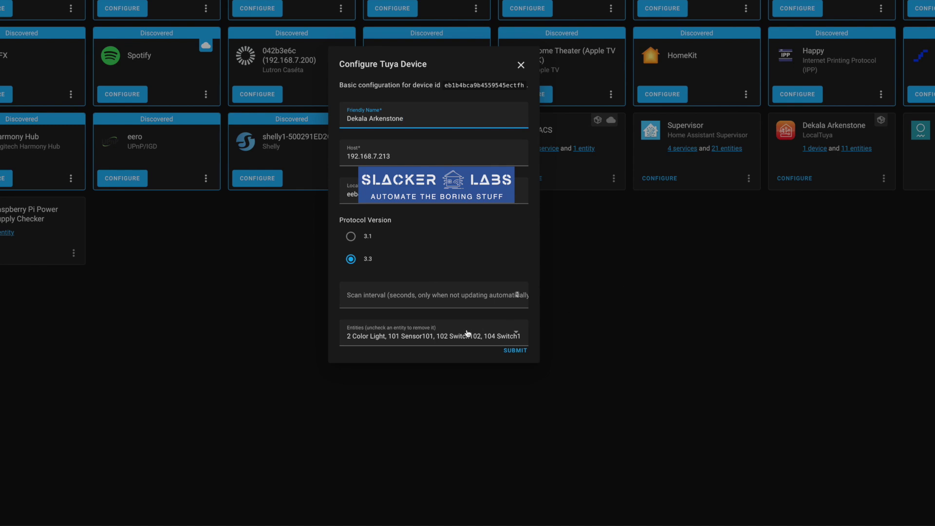
{"action": "left_click", "coordinate": [454, 335]}
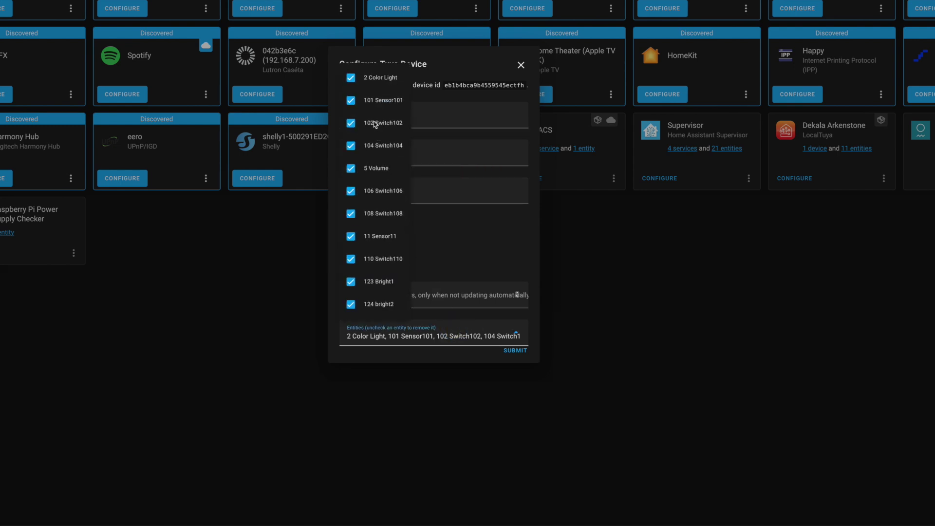
{"action": "left_click", "coordinate": [376, 124]}
{"action": "left_click", "coordinate": [350, 145]}
{"action": "left_click", "coordinate": [351, 191]}
{"action": "left_click", "coordinate": [350, 214]}
{"action": "left_click", "coordinate": [351, 259]}
{"action": "left_click", "coordinate": [351, 101]}
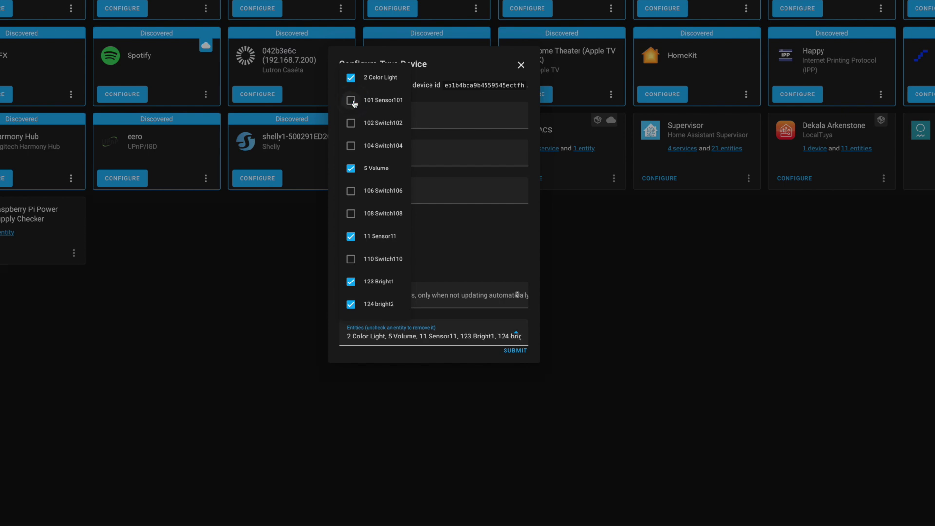
{"action": "left_click", "coordinate": [514, 351]}
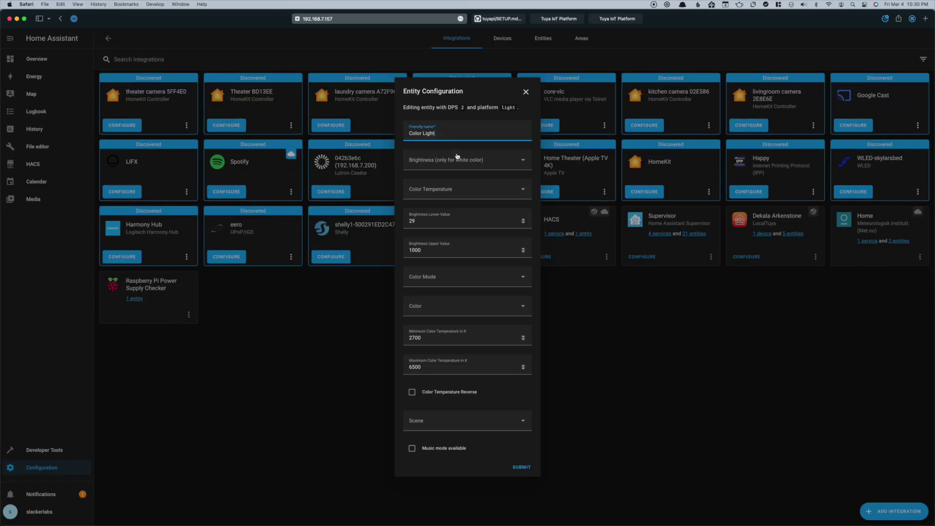
- Map Color Light brightness to DP 101 and save the Color Light and Volume settings
{"action": "left_click", "coordinate": [425, 56]}
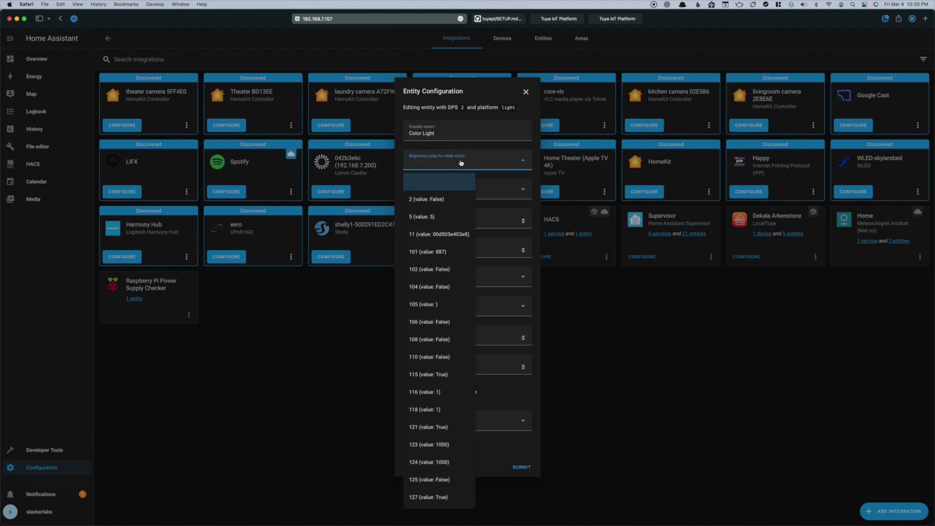
{"action": "left_click", "coordinate": [435, 252]}
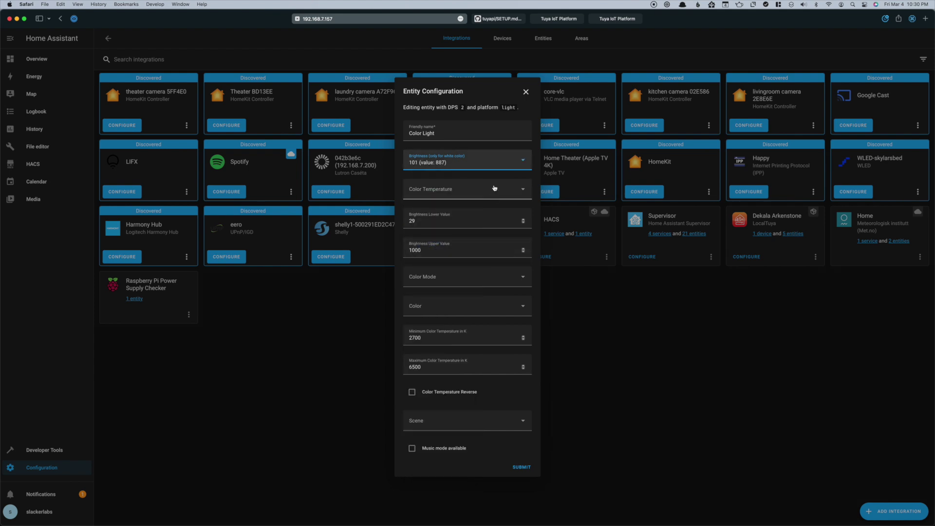
{"action": "left_click", "coordinate": [522, 467]}
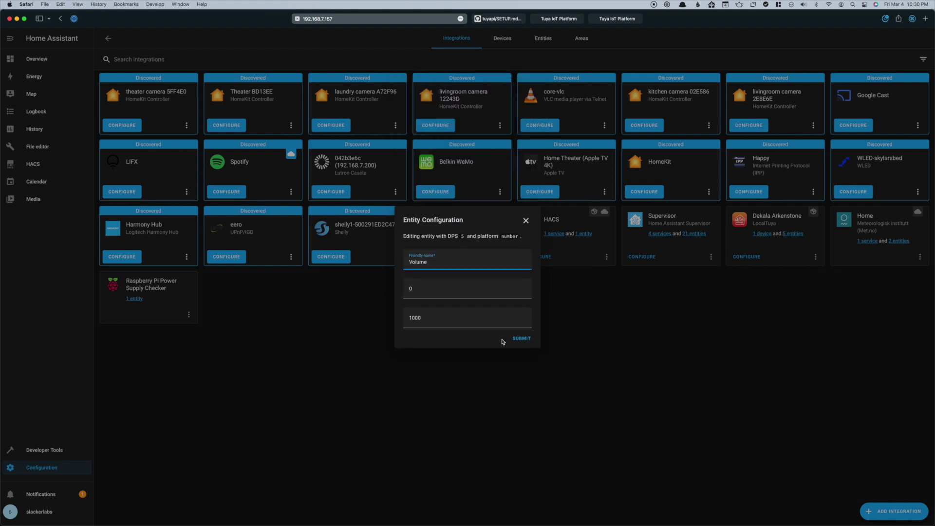
{"action": "left_click", "coordinate": [521, 342]}
- Confirm the remaining entity settings, then switch Color Light on and dim it
{"action": "left_click", "coordinate": [521, 354]}
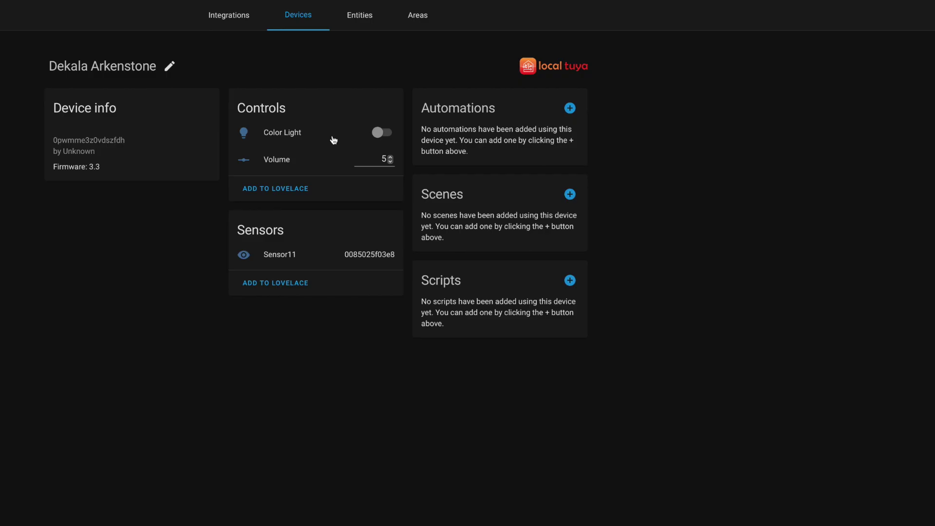
{"action": "left_click", "coordinate": [260, 135]}
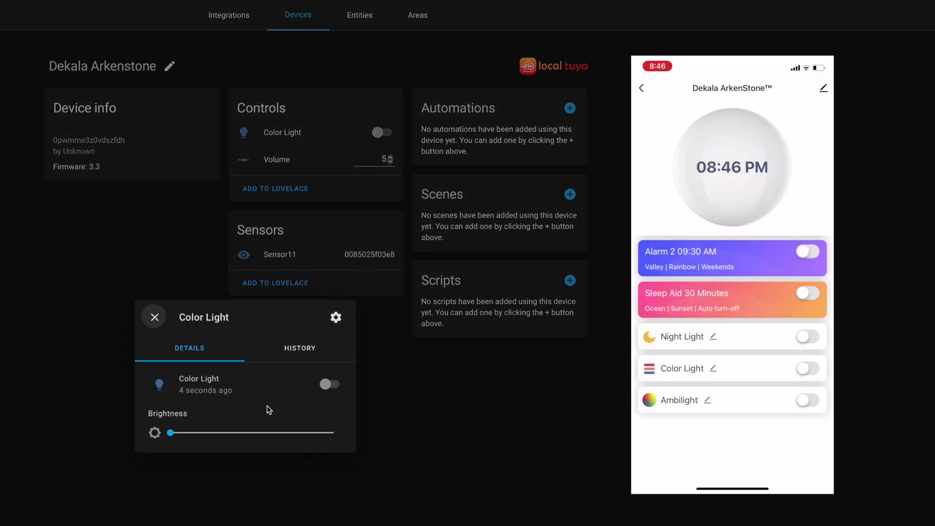
{"action": "left_click", "coordinate": [329, 384]}
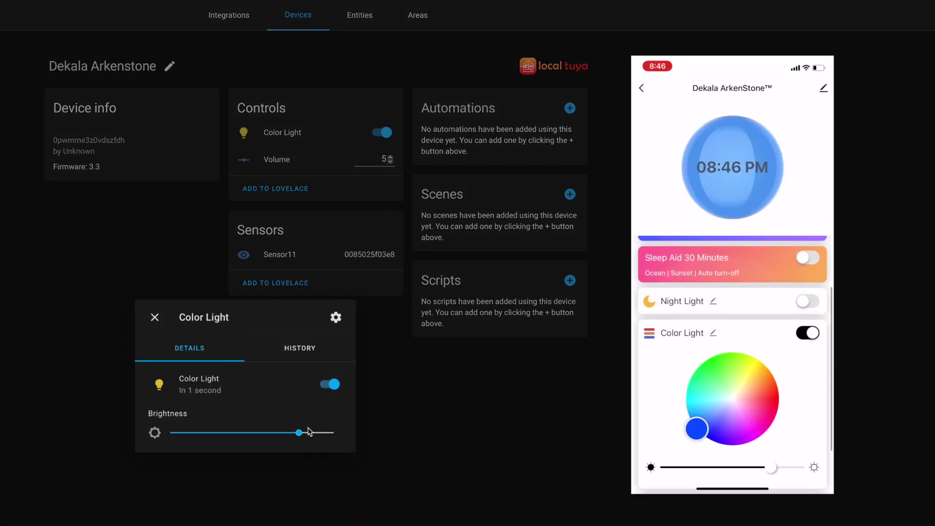
{"action": "left_click_drag", "start_coordinate": [301, 433], "coordinate": [234, 435]}
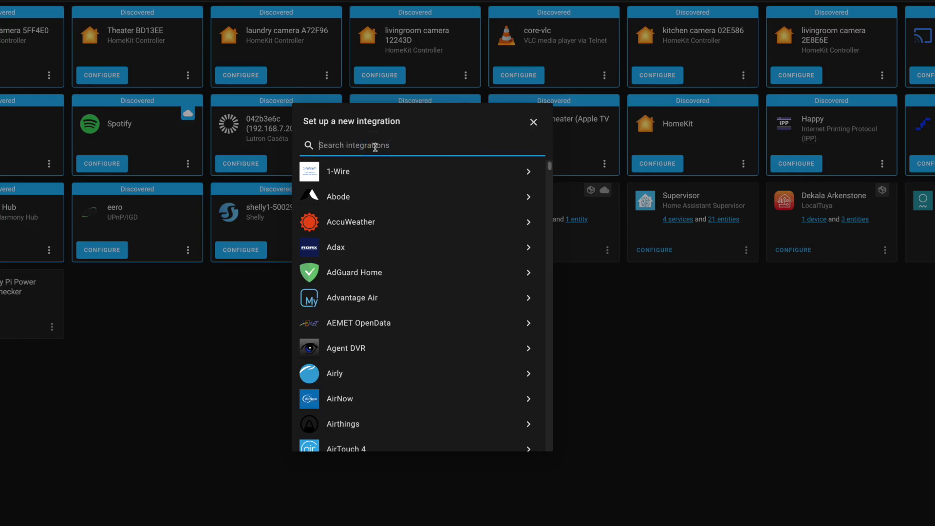
- Start a LocalTuya setup for the discovered Dekala Arkenstone device
{"action": "type", "text": "tuya"}
{"action": "left_click", "coordinate": [370, 197]}
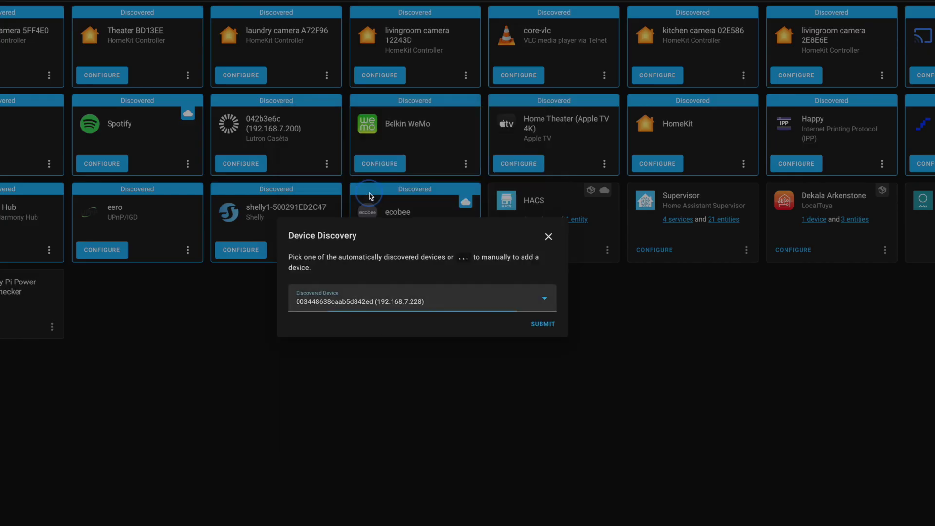
{"action": "left_click", "coordinate": [432, 304]}
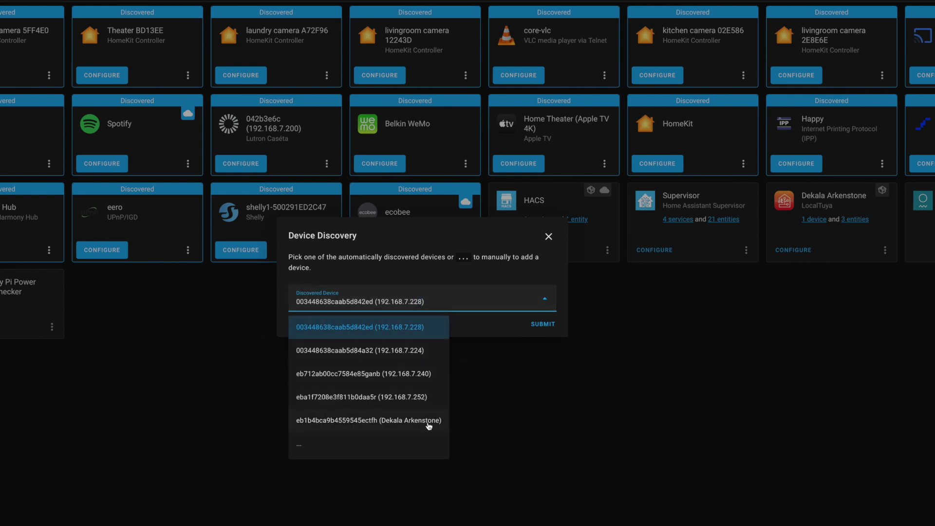
{"action": "left_click", "coordinate": [429, 421]}
{"action": "left_click", "coordinate": [542, 325]}
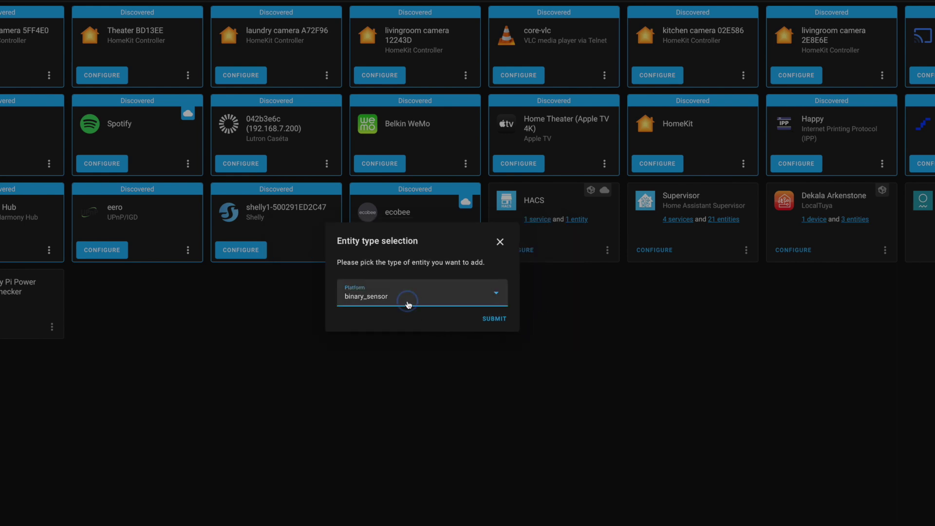
- Add a light entity with its brightness mapped to DP 123
{"action": "left_click", "coordinate": [408, 297]}
{"action": "left_click", "coordinate": [365, 422]}
{"action": "left_click", "coordinate": [495, 320]}
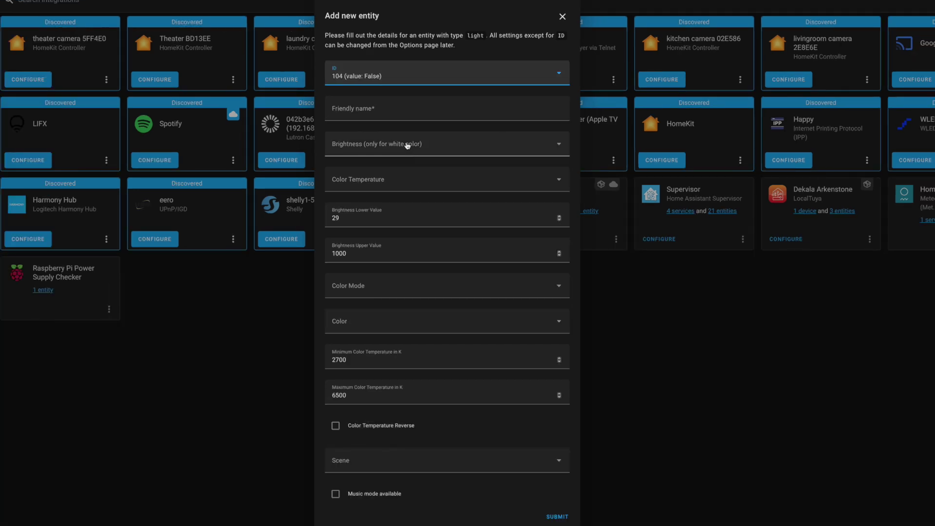
{"action": "left_click", "coordinate": [407, 146]}
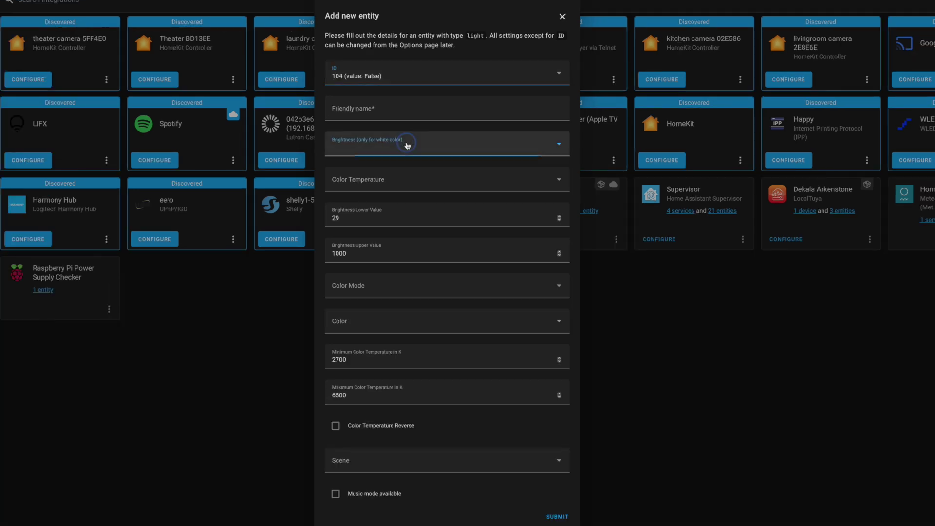
{"action": "left_click", "coordinate": [435, 229]}
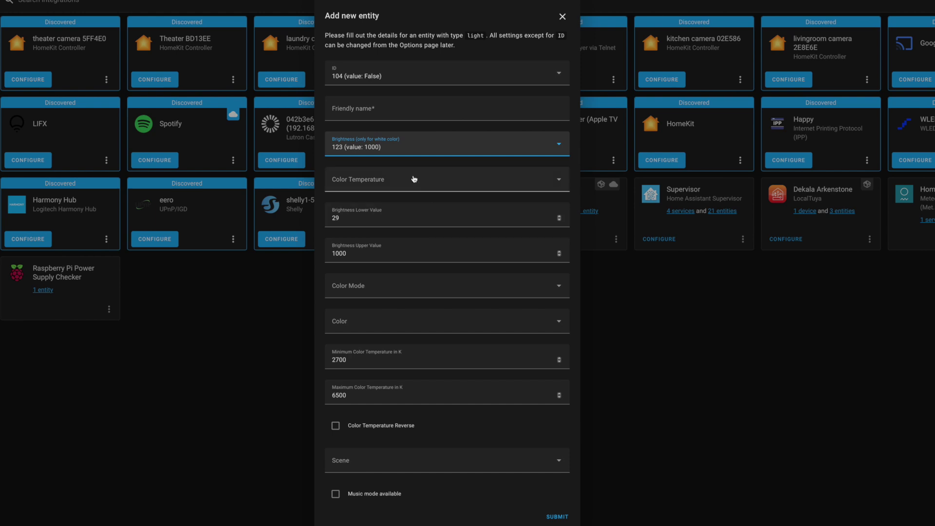
{"action": "left_click", "coordinate": [414, 147]}
{"action": "left_click", "coordinate": [374, 523]}
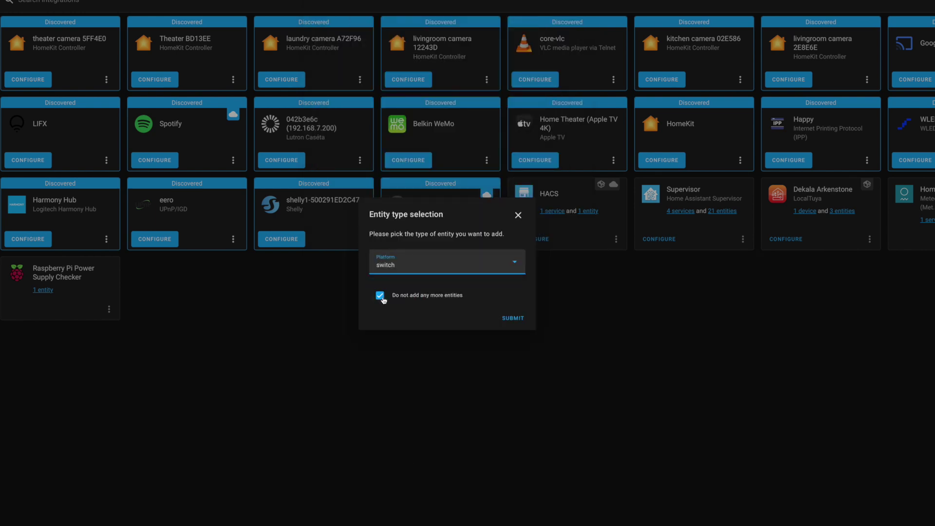
- Add a switch named Arkenstone and a second switch on another data point
{"action": "key", "text": "Return"}
{"action": "left_click", "coordinate": [377, 217]}
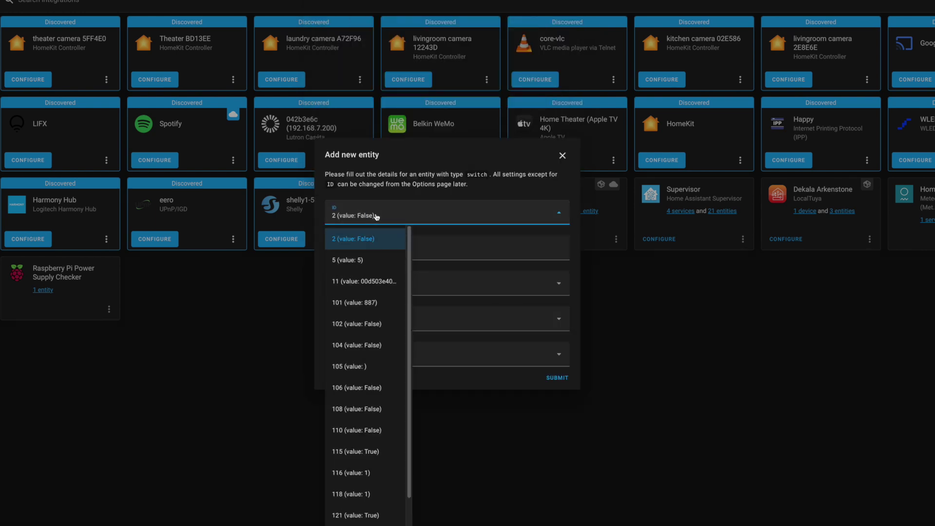
{"action": "left_click", "coordinate": [361, 239]}
{"action": "left_click", "coordinate": [359, 250]}
{"action": "type", "text": "Arkenstone"}
{"action": "left_click", "coordinate": [555, 378]}
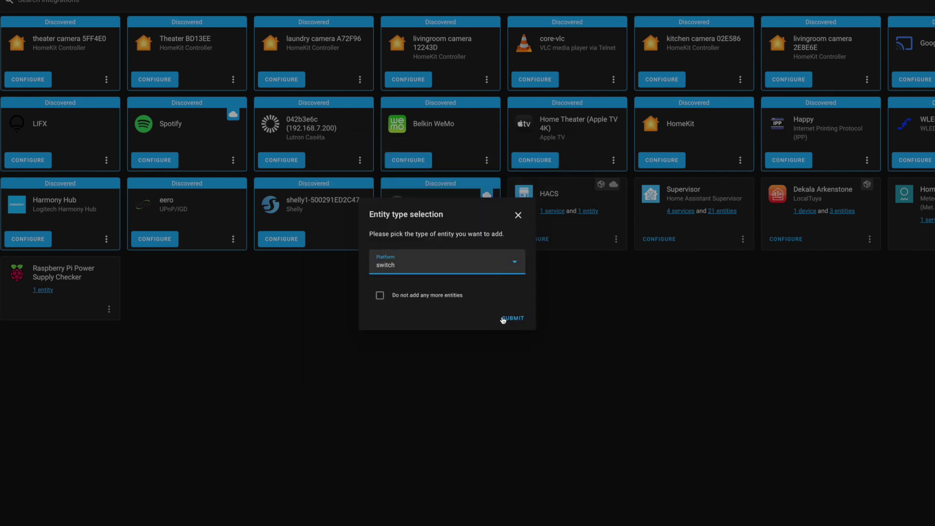
{"action": "left_click", "coordinate": [503, 318]}
{"action": "left_click", "coordinate": [377, 216]}
{"action": "left_click", "coordinate": [372, 427]}
{"action": "left_click", "coordinate": [348, 246]}
{"action": "left_click", "coordinate": [555, 378]}
- Add a final Sleep Aid switch on DP 106 and finish the configuration
{"action": "left_click", "coordinate": [447, 263]}
{"action": "left_click", "coordinate": [390, 485]}
{"action": "left_click", "coordinate": [380, 296]}
{"action": "left_click", "coordinate": [512, 318]}
{"action": "left_click", "coordinate": [376, 217]}
{"action": "left_click", "coordinate": [446, 307]}
{"action": "left_click", "coordinate": [420, 247]}
{"action": "type", "text": "Sleep Aid"}
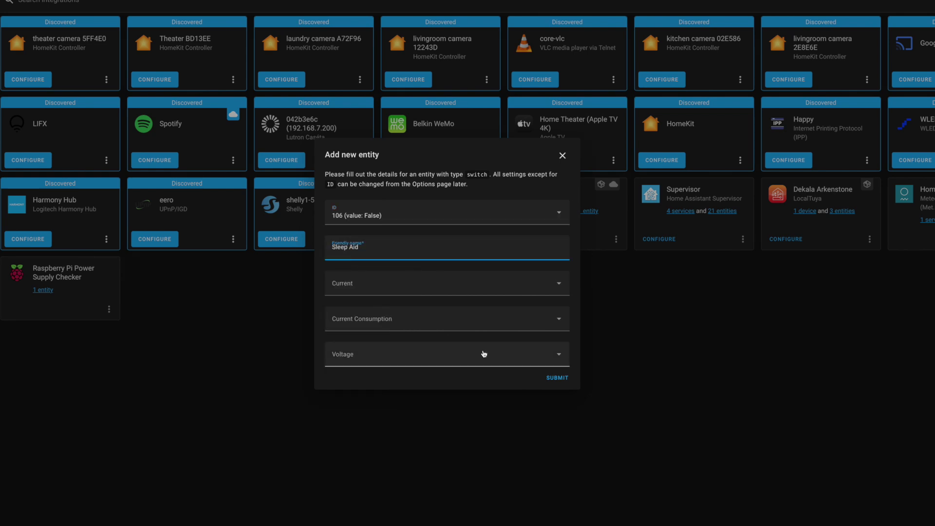
{"action": "left_click", "coordinate": [556, 379]}
{"action": "left_click", "coordinate": [513, 319]}
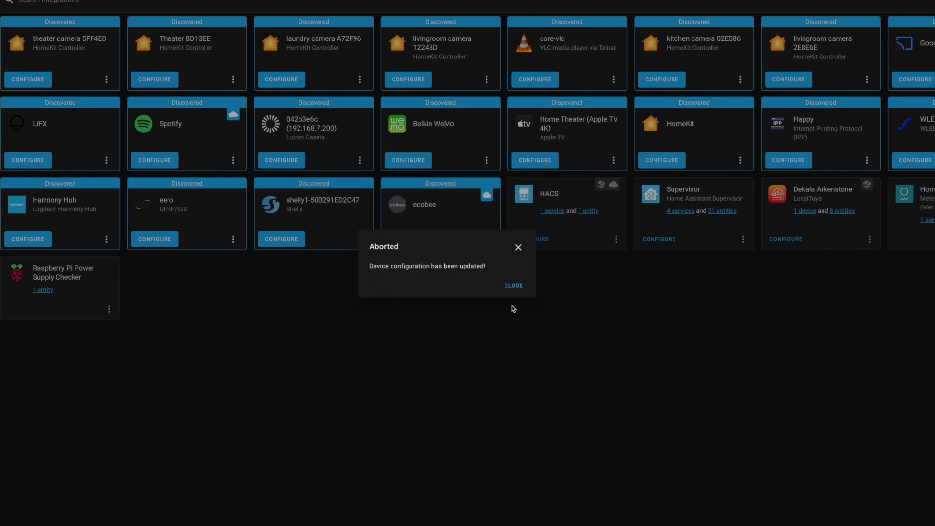
{"action": "left_click", "coordinate": [513, 286]}
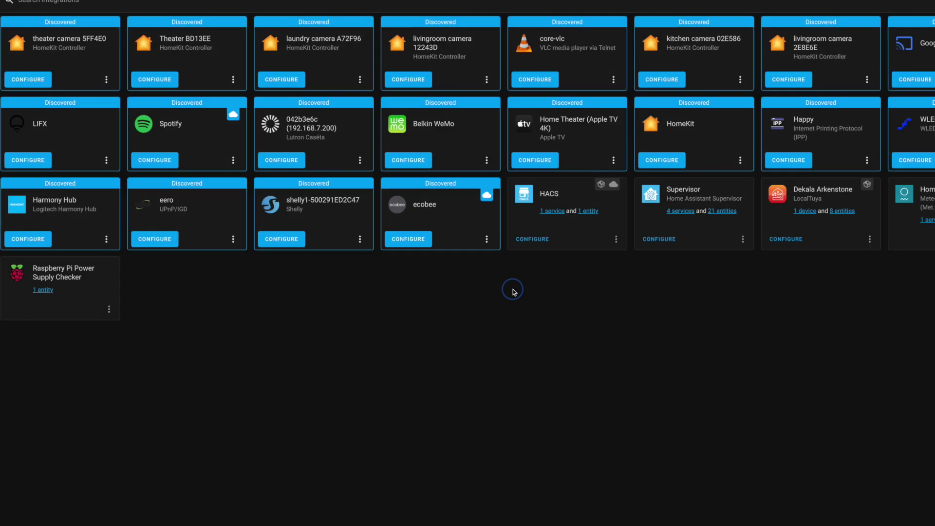